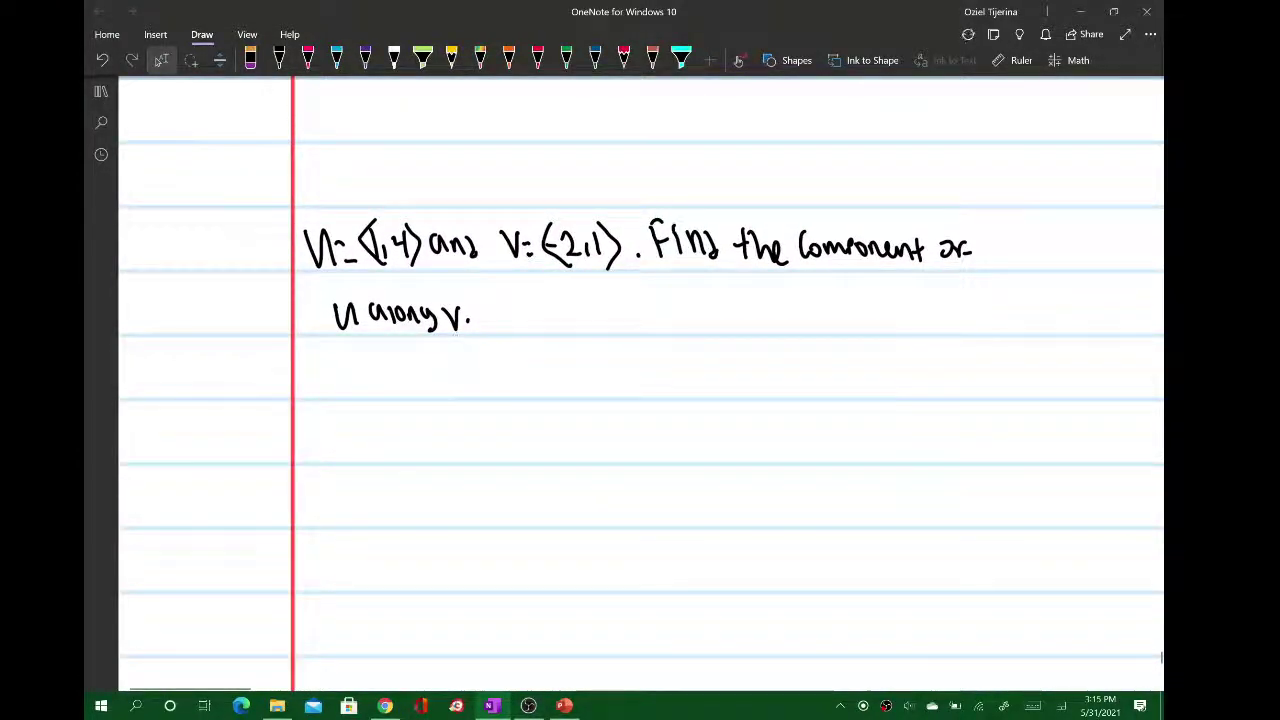
Handwrite ||u||cosθ = (||u|| ||v|| cosθ)/||v|| = (u·v)/||v|| in black ink below the problem statement.
{"action": "left_click", "coordinate": [279, 60]}
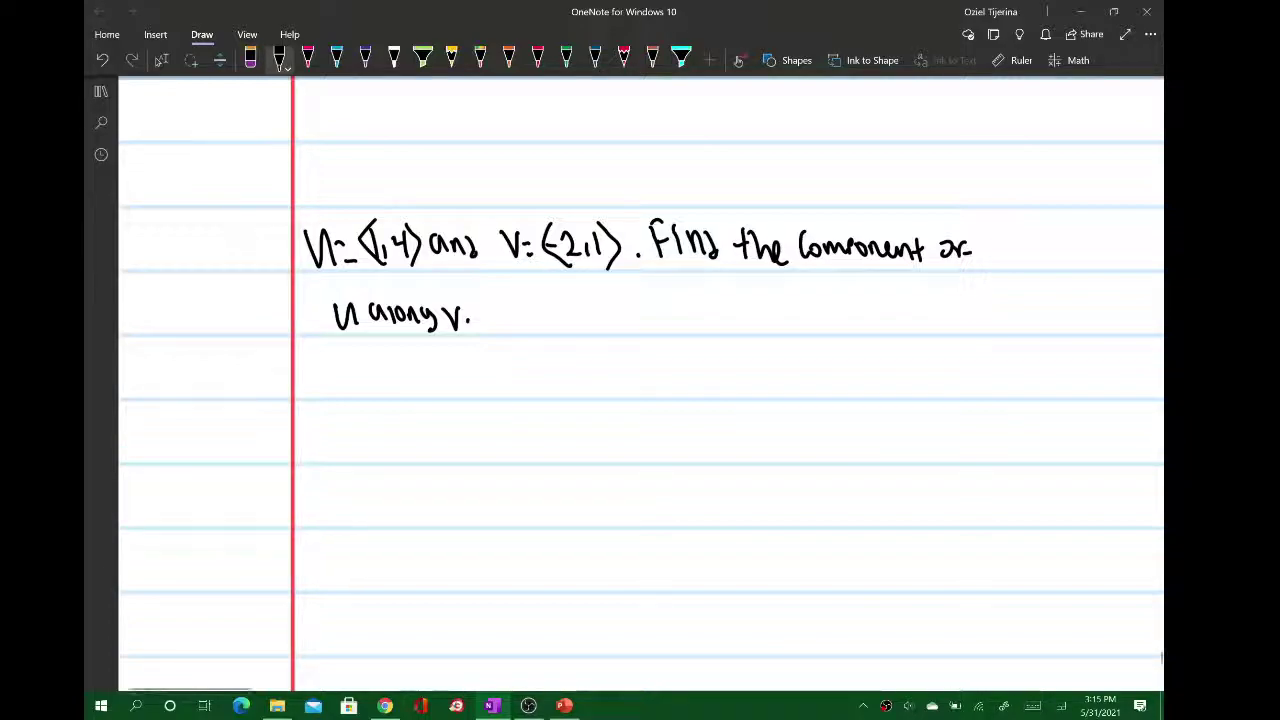
{"action": "mouse_move", "coordinate": [492, 708]}
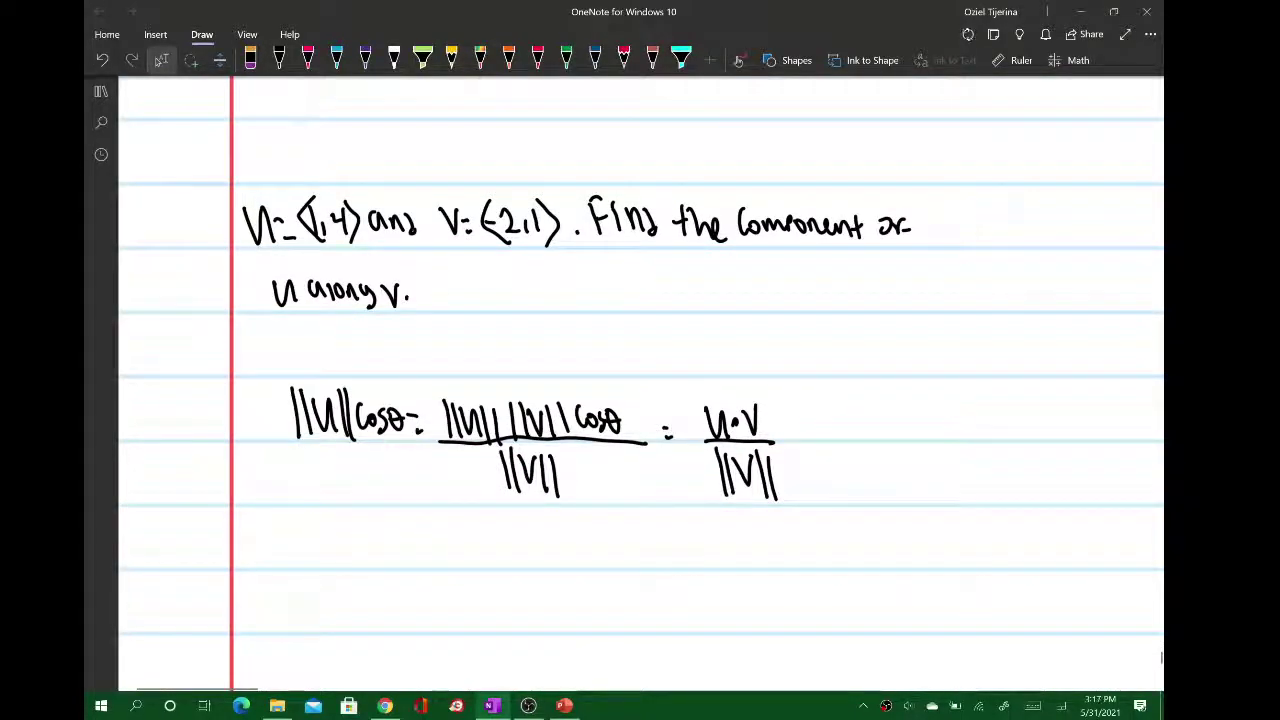
Write the simplified equation ||u||cosθ = (u·v)/||v|| in black ink on the line below the first equation.
{"action": "scroll", "coordinate": [1161, 657], "scroll_direction": "down", "scroll_amount": 2}
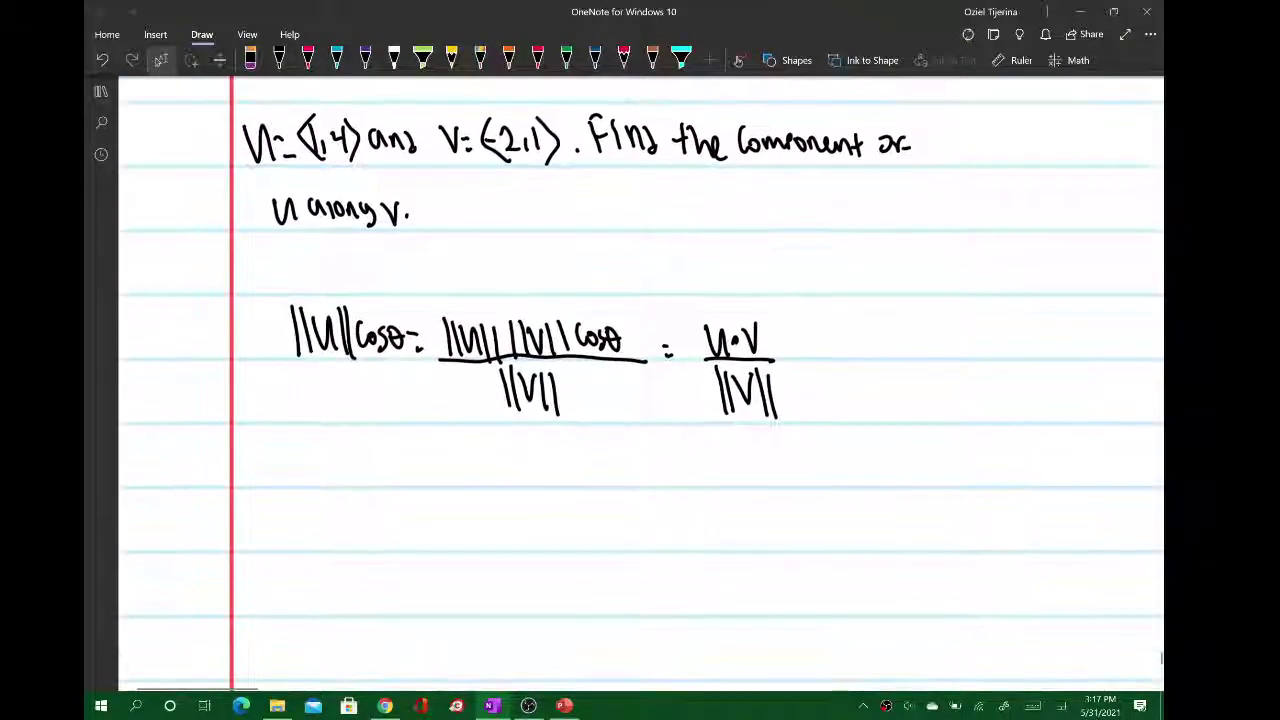
{"action": "scroll", "coordinate": [1161, 657], "scroll_direction": "down", "scroll_amount": 1}
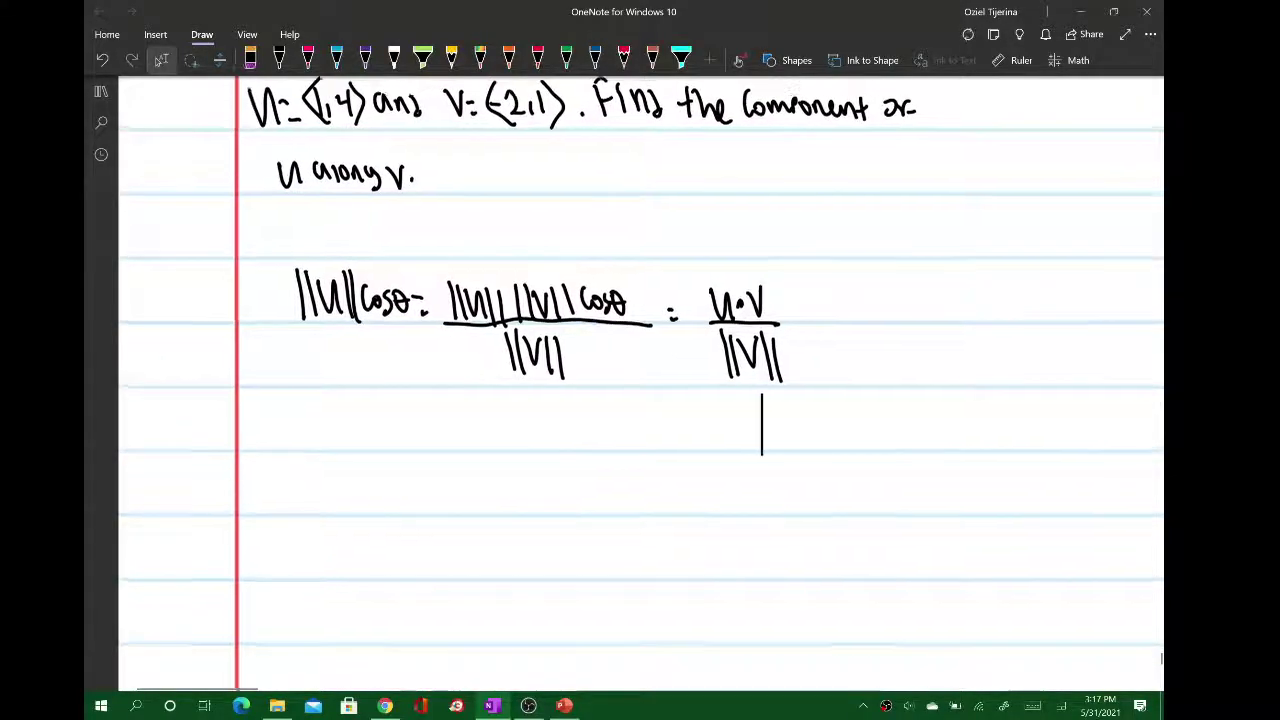
{"action": "scroll", "coordinate": [1161, 657], "scroll_direction": "left", "scroll_amount": 1}
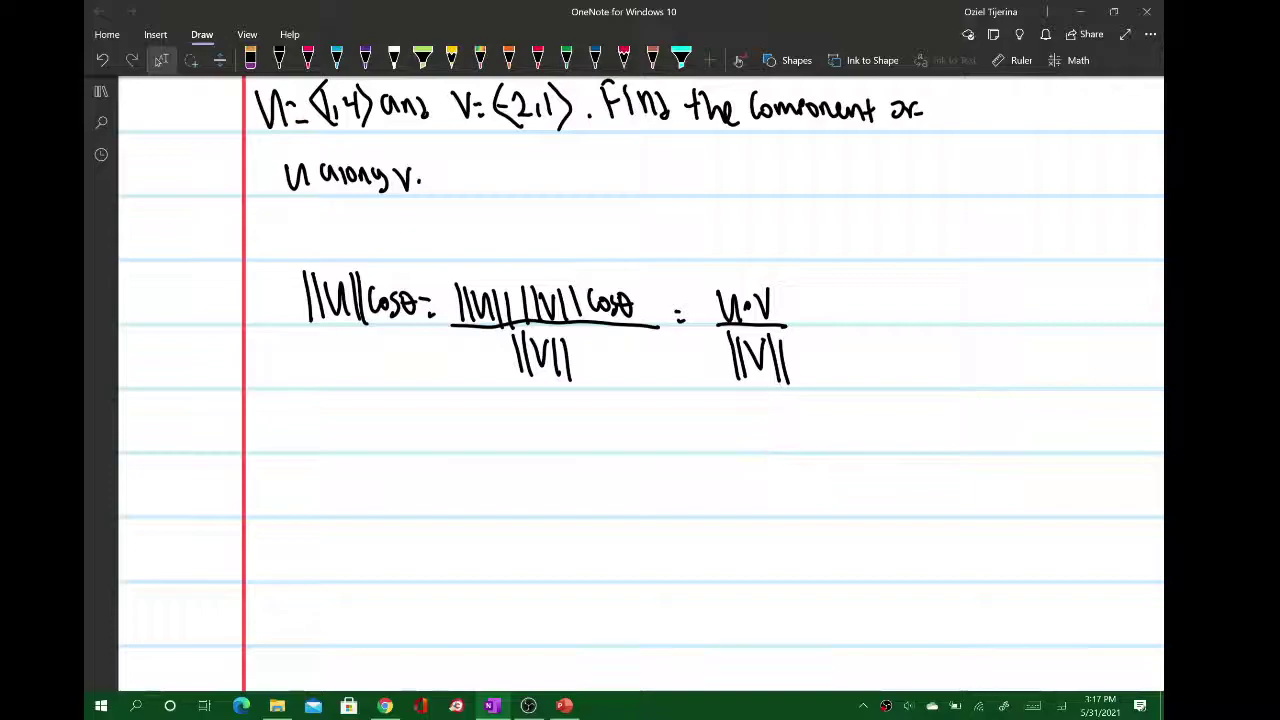
{"action": "left_click", "coordinate": [279, 60]}
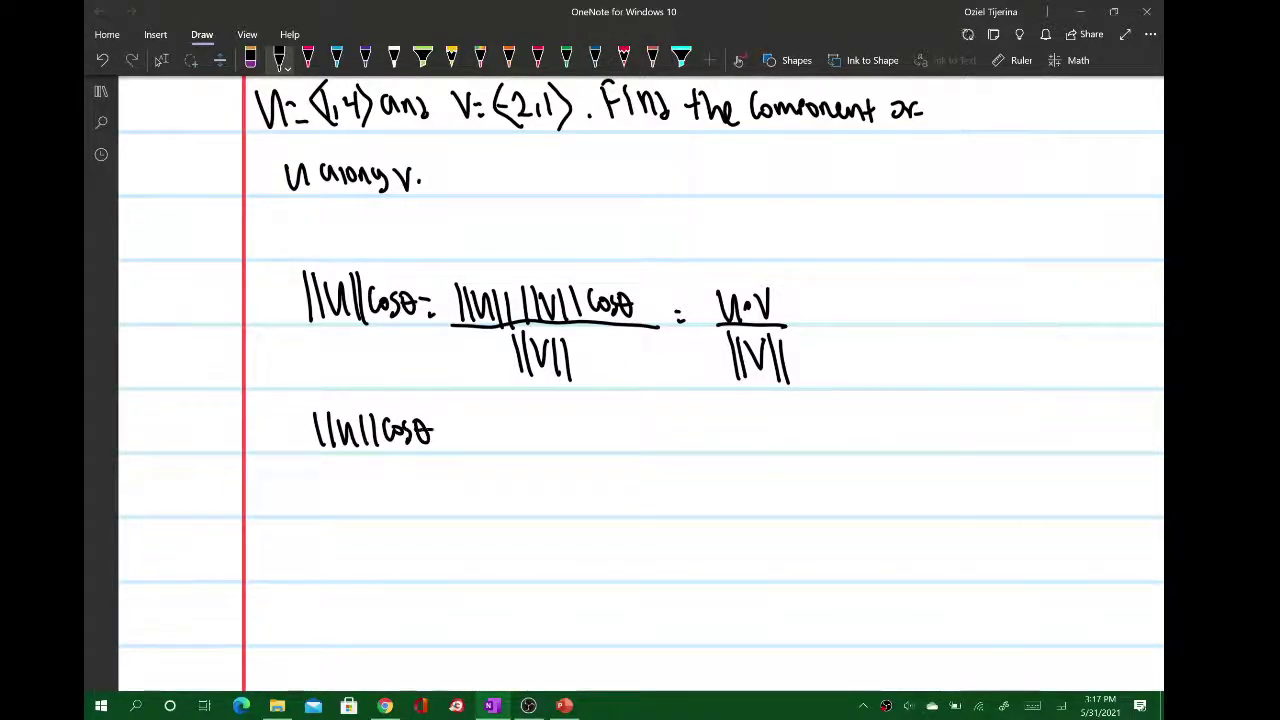
{"action": "left_click_drag", "start_coordinate": [440, 431], "coordinate": [450, 432]}
{"action": "left_click_drag", "start_coordinate": [442, 441], "coordinate": [452, 442]}
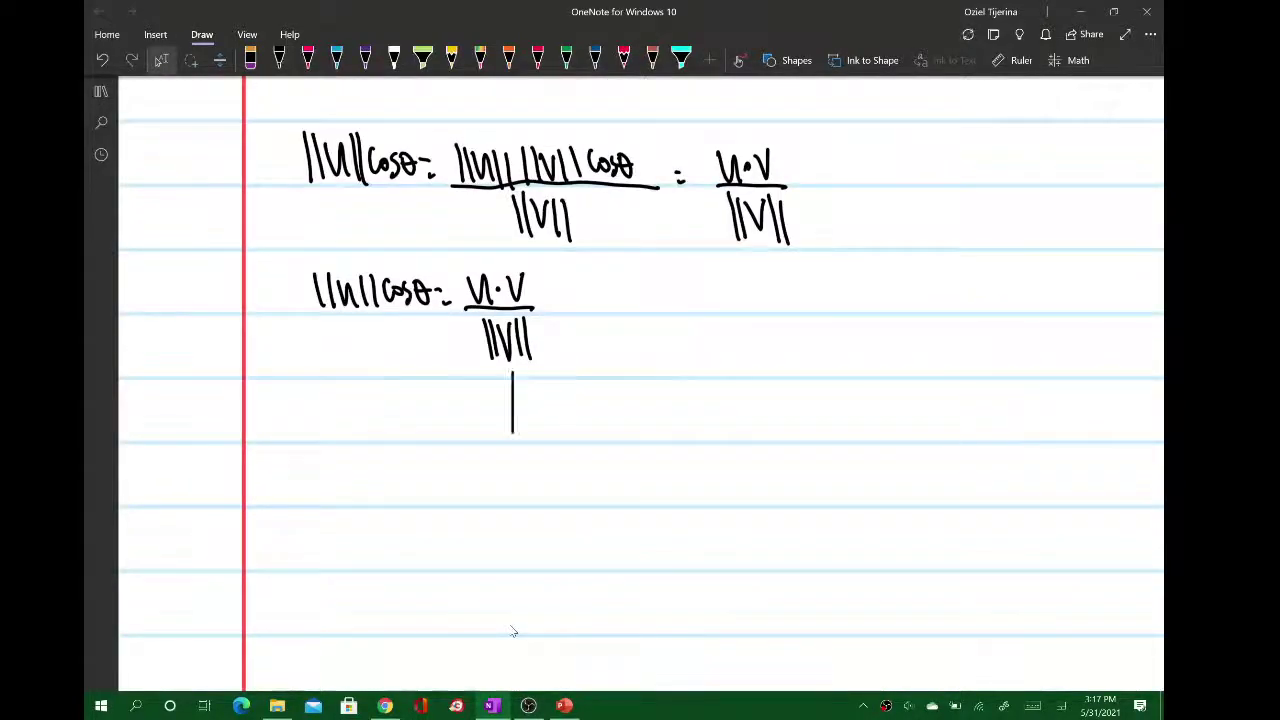
Start a third line with the abbreviation "comp" in black ink beneath the simplified equation.
{"action": "scroll", "coordinate": [513, 631], "scroll_direction": "left", "scroll_amount": 1}
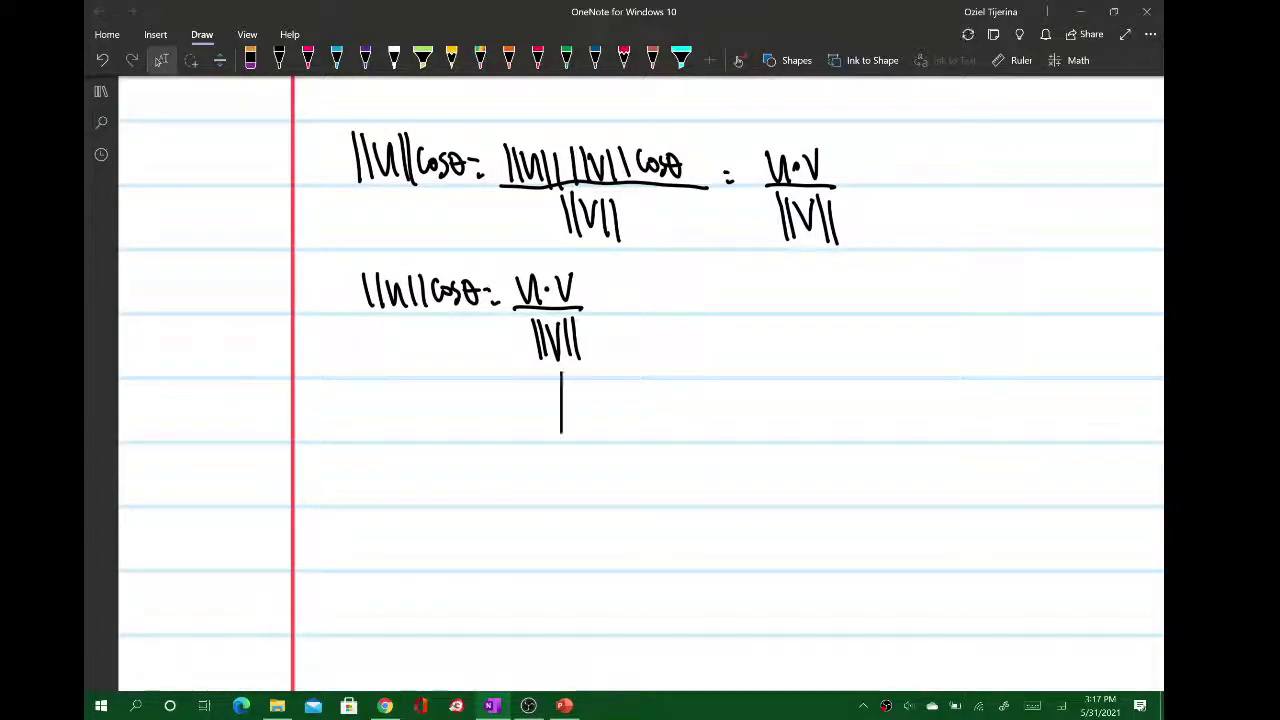
{"action": "left_click", "coordinate": [279, 60]}
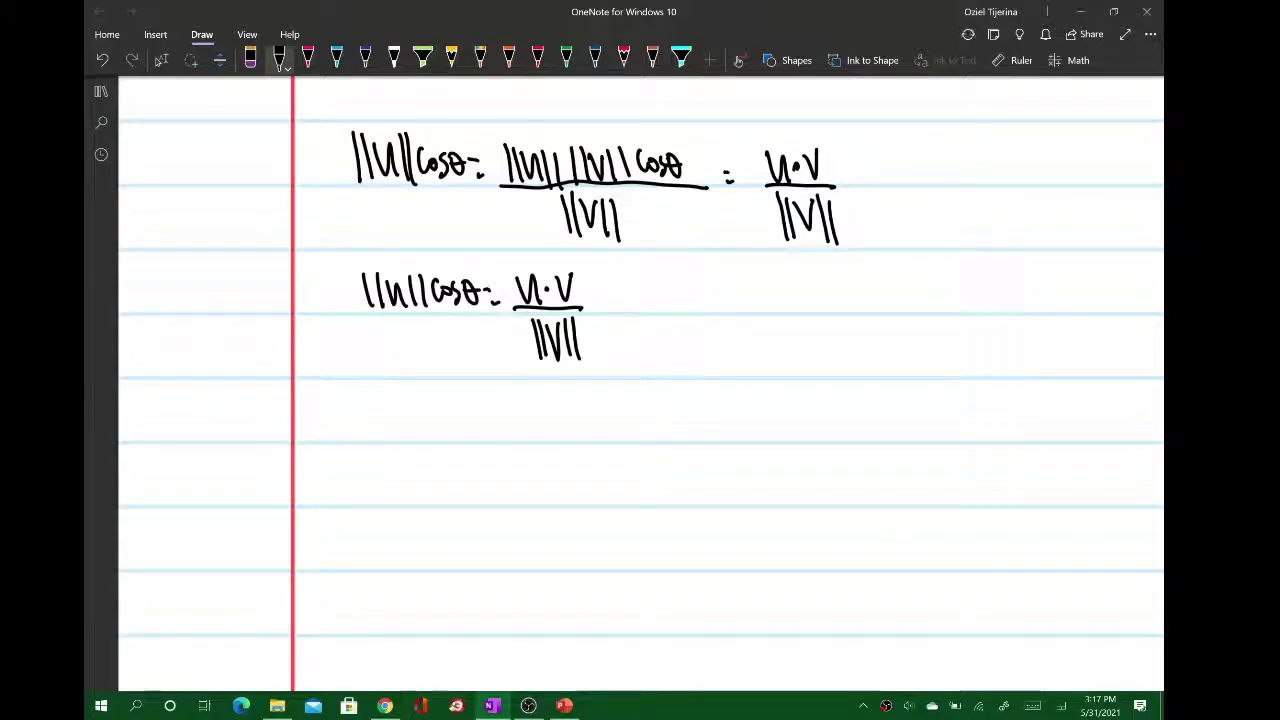
{"action": "scroll", "coordinate": [640, 380], "scroll_direction": "up", "scroll_amount": 3}
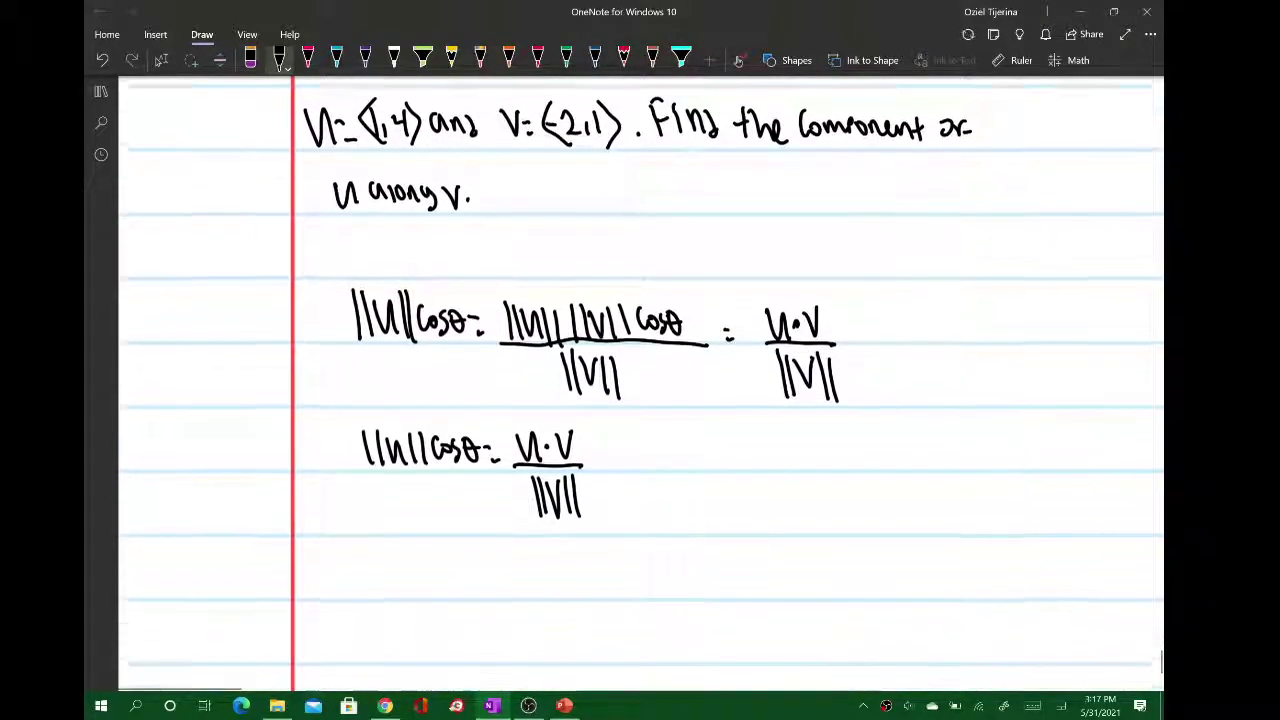
{"action": "scroll", "coordinate": [640, 380], "scroll_direction": "down", "scroll_amount": 2}
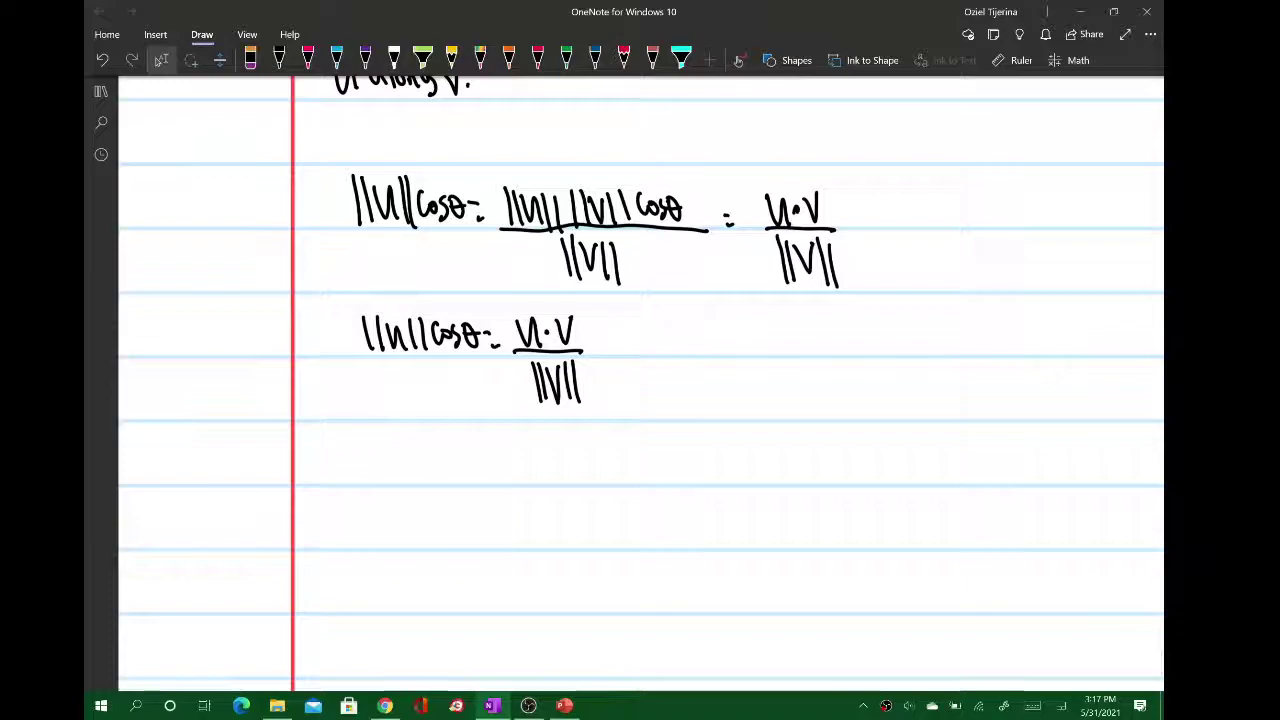
{"action": "scroll", "coordinate": [640, 380], "scroll_direction": "down", "scroll_amount": 1}
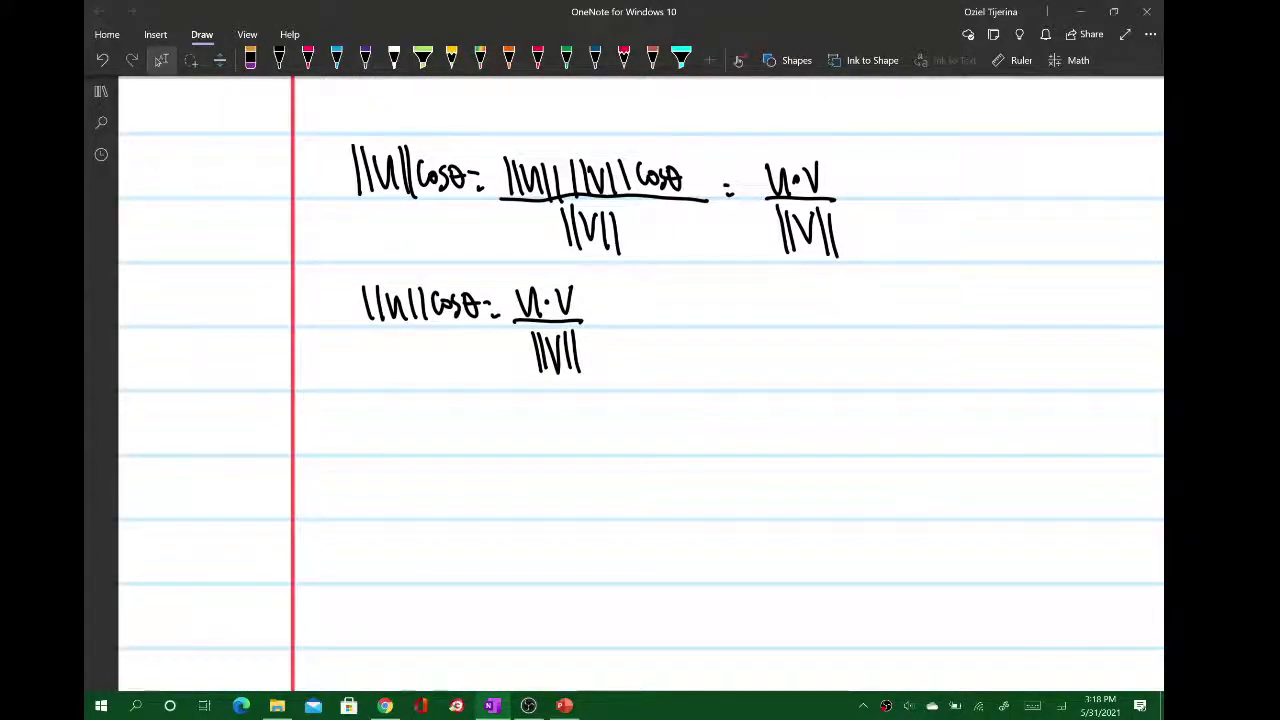
{"action": "left_click", "coordinate": [279, 60]}
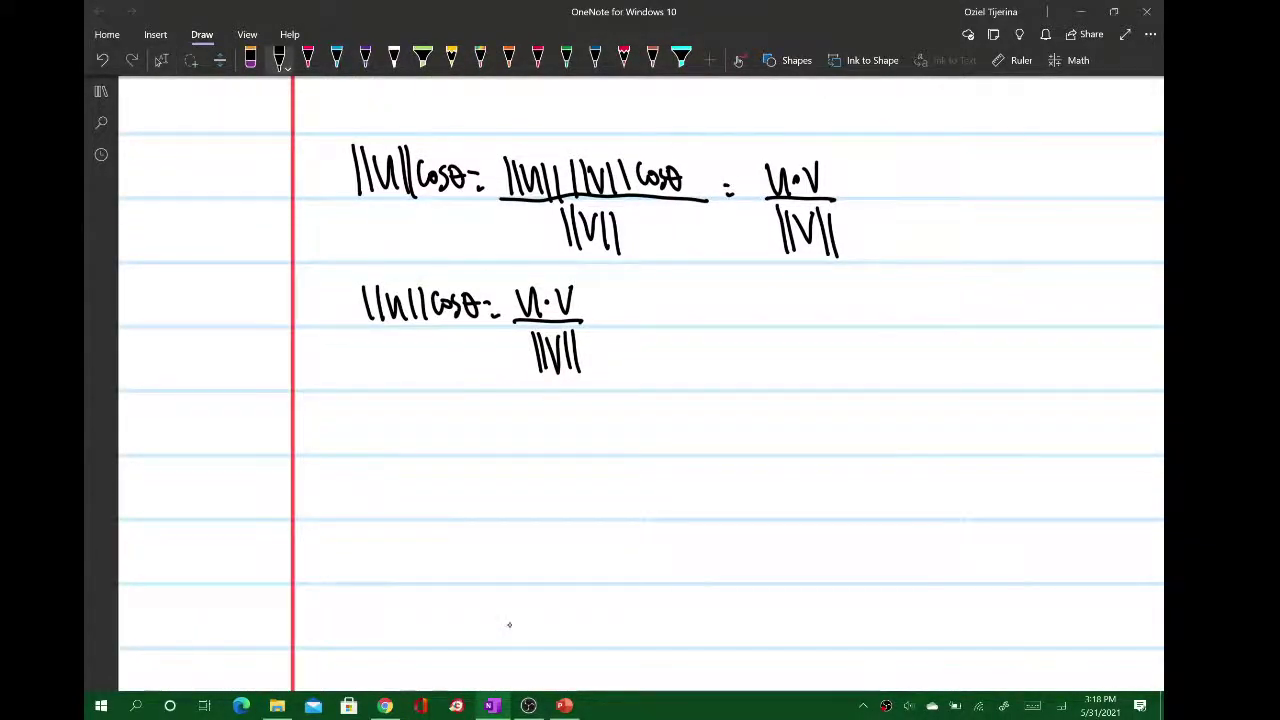
{"action": "mouse_move", "coordinate": [362, 413]}
{"action": "left_mouse_down"}
{"action": "mouse_move", "coordinate": [364, 444]}
{"action": "mouse_move", "coordinate": [382, 426]}
{"action": "mouse_move", "coordinate": [407, 443]}
{"action": "left_mouse_up"}
Complete the third line as the component formula comp_v u = (u·v)/||v||.
{"action": "scroll", "coordinate": [640, 390], "scroll_direction": "up", "scroll_amount": 5}
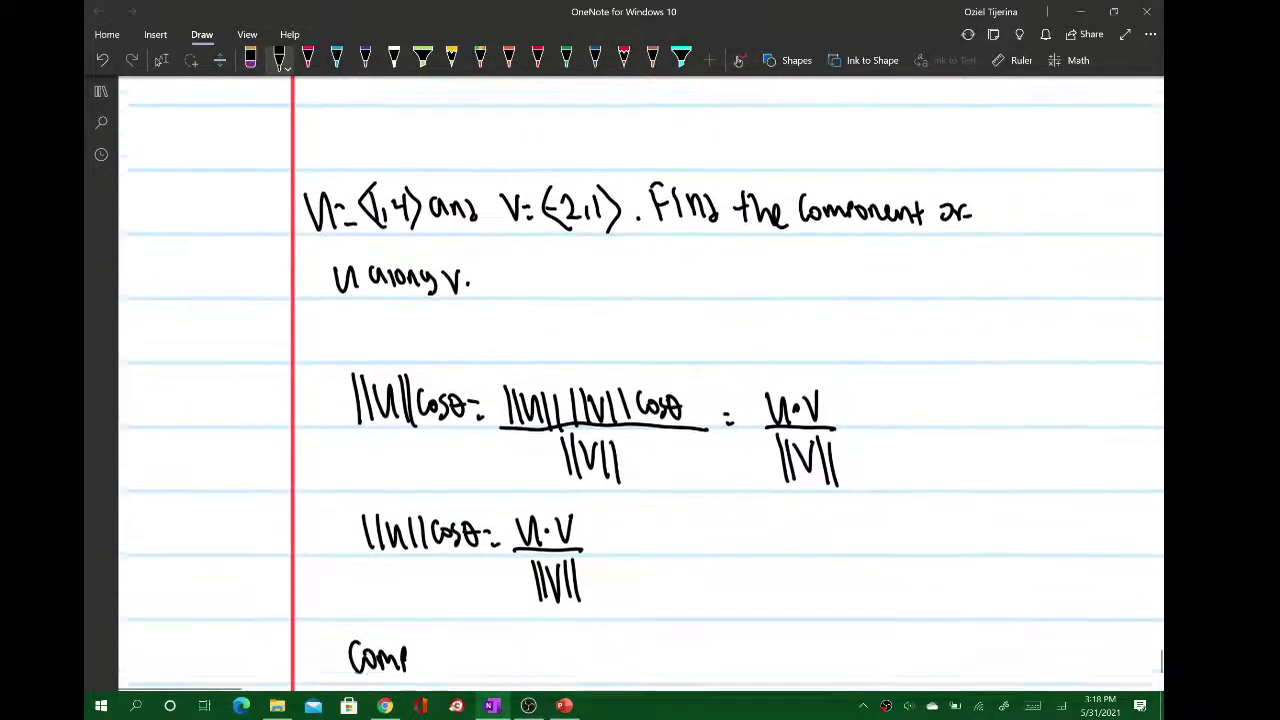
{"action": "scroll", "coordinate": [640, 390], "scroll_direction": "down", "scroll_amount": 5}
{"action": "left_click", "coordinate": [161, 60]}
{"action": "left_click", "coordinate": [279, 60]}
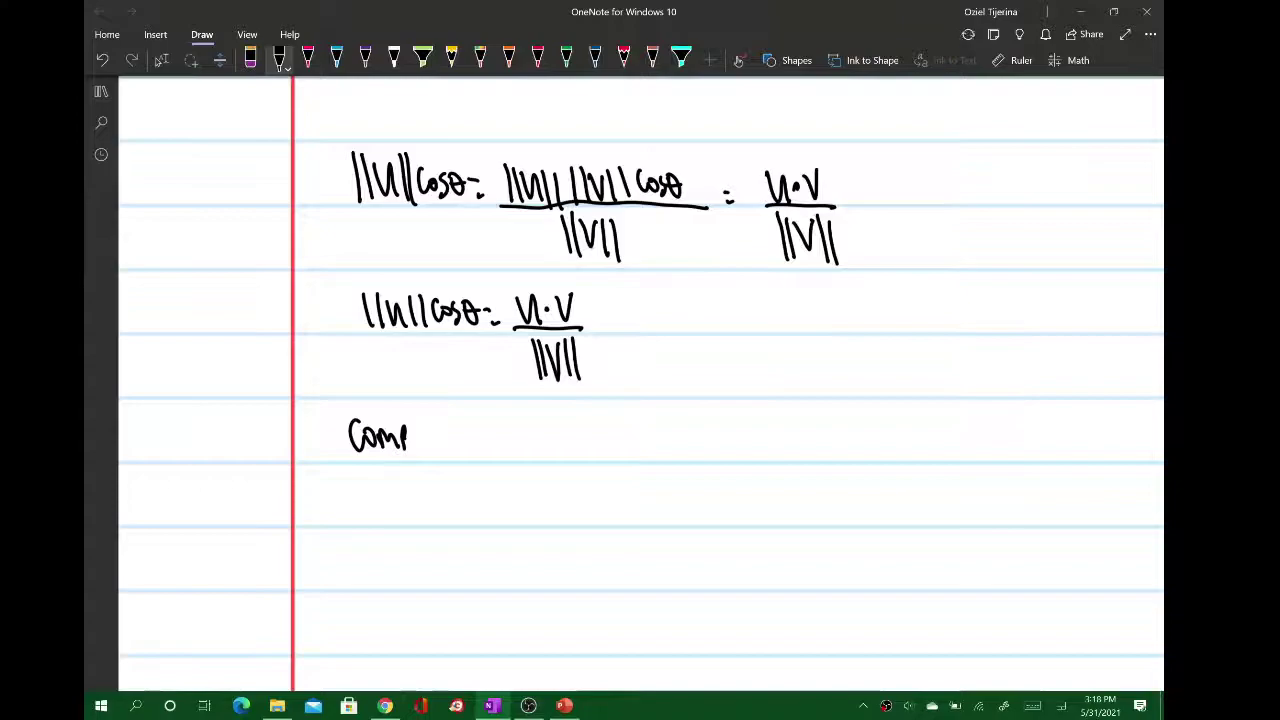
{"action": "left_click", "coordinate": [161, 60]}
{"action": "mouse_move", "coordinate": [414, 444]}
{"action": "left_mouse_down"}
{"action": "mouse_move", "coordinate": [424, 457]}
{"action": "mouse_move", "coordinate": [499, 445]}
{"action": "mouse_move", "coordinate": [549, 462]}
{"action": "left_mouse_up"}
{"action": "left_click", "coordinate": [279, 60]}
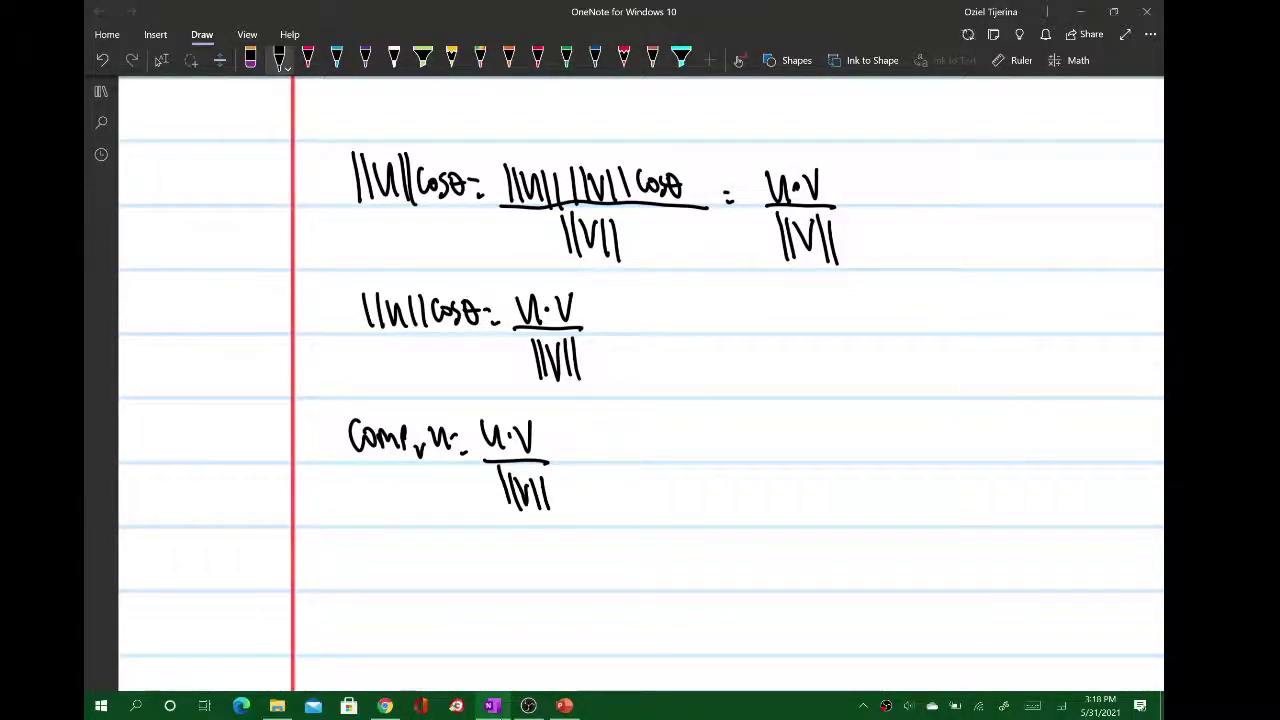
Circle the comp_v u formula in black ink and mark it with the turquoise highlighter.
{"action": "mouse_move", "coordinate": [324, 430]}
{"action": "left_mouse_down"}
{"action": "mouse_move", "coordinate": [314, 446]}
{"action": "mouse_move", "coordinate": [604, 488]}
{"action": "mouse_move", "coordinate": [306, 445]}
{"action": "mouse_move", "coordinate": [330, 395]}
{"action": "left_mouse_up"}
{"action": "scroll", "coordinate": [640, 380], "scroll_direction": "up", "scroll_amount": 4}
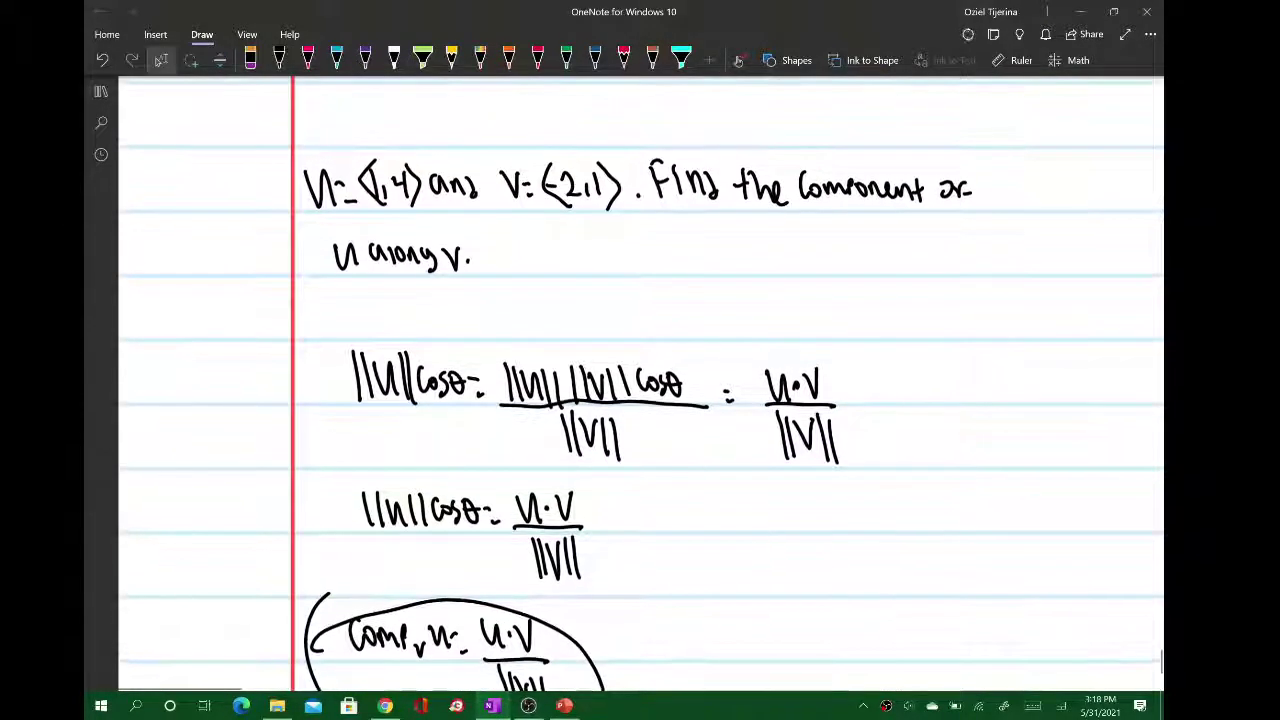
{"action": "scroll", "coordinate": [640, 380], "scroll_direction": "down", "scroll_amount": 5}
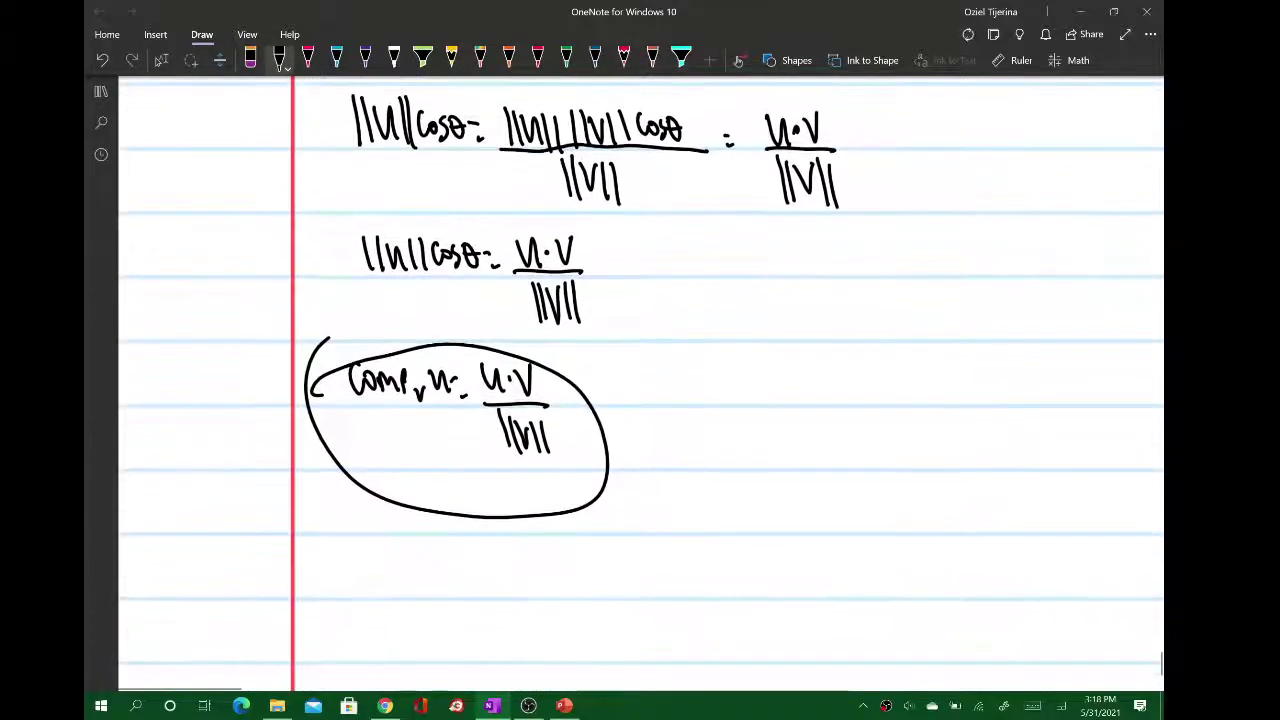
{"action": "type", "text": "p"}
{"action": "key", "text": "BackSpace"}
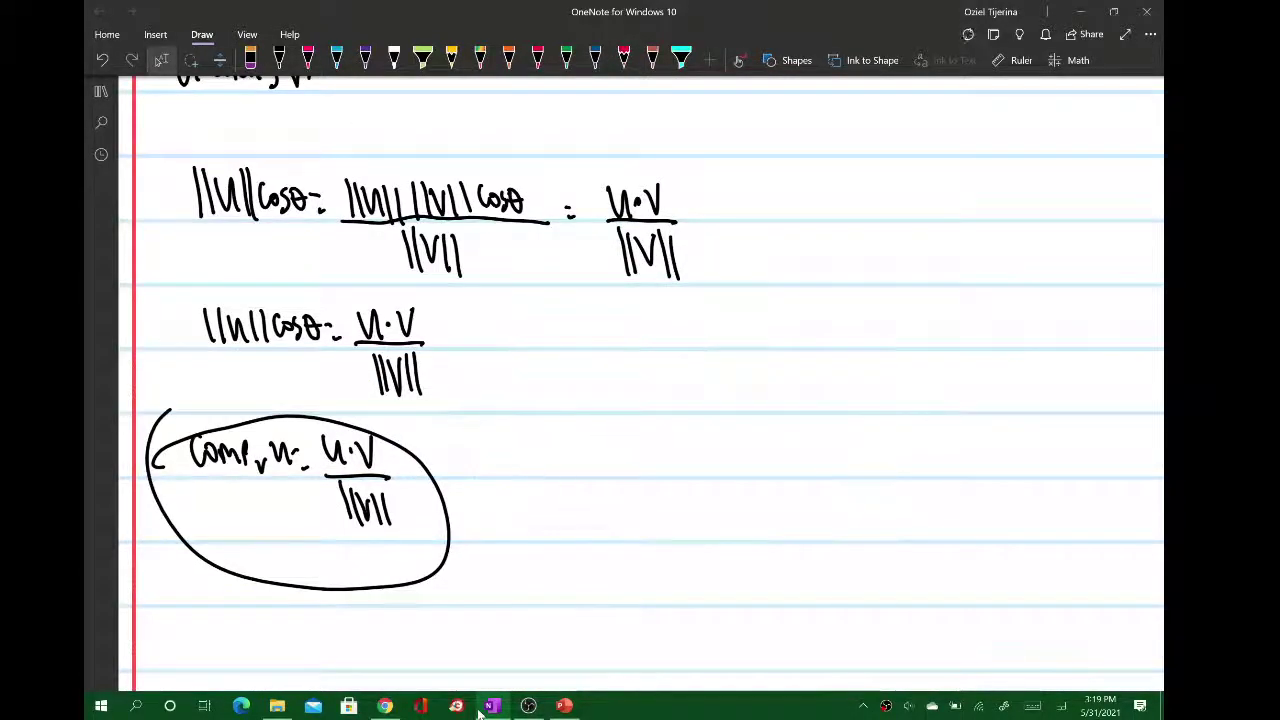
{"action": "left_click", "coordinate": [681, 58]}
{"action": "mouse_move", "coordinate": [188, 450]}
{"action": "left_mouse_down"}
{"action": "mouse_move", "coordinate": [362, 455]}
{"action": "mouse_move", "coordinate": [405, 512]}
{"action": "mouse_move", "coordinate": [362, 528]}
{"action": "left_mouse_up"}
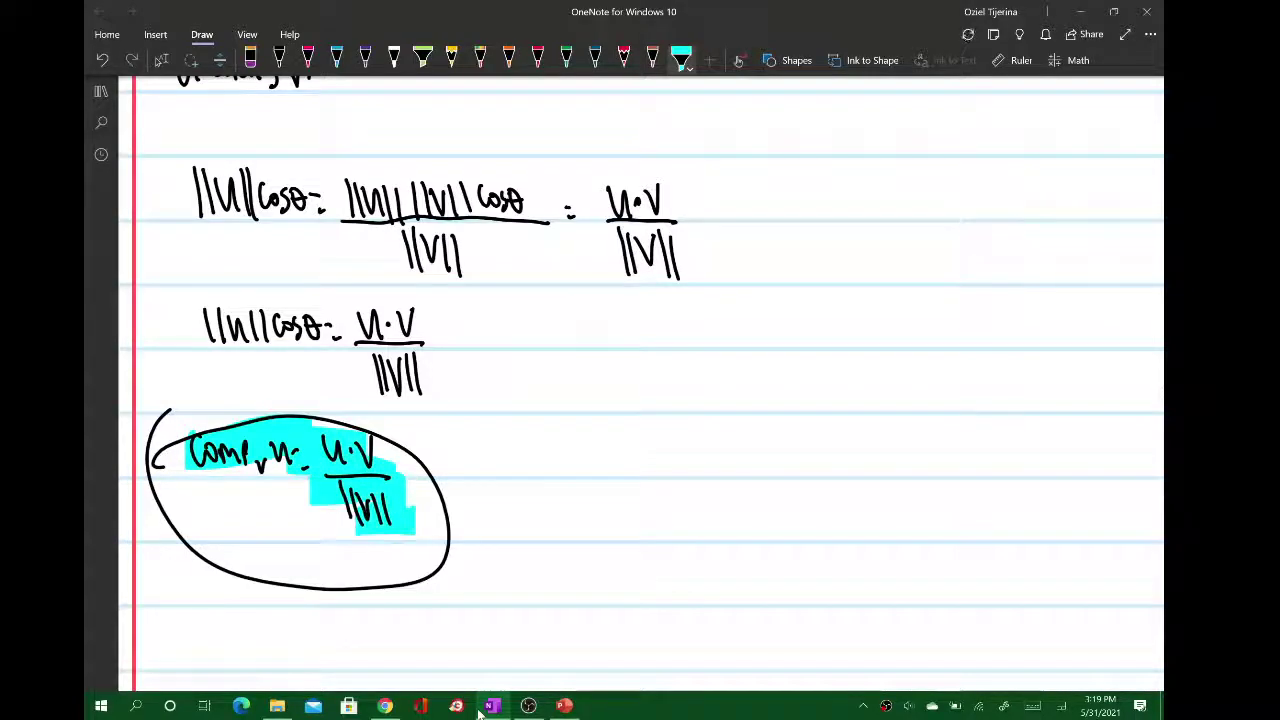
Cross out the two ||u||cosθ equations above the circled formula with black zigzag strokes.
{"action": "left_click", "coordinate": [279, 58]}
{"action": "mouse_move", "coordinate": [196, 170]}
{"action": "left_mouse_down"}
{"action": "mouse_move", "coordinate": [214, 196]}
{"action": "mouse_move", "coordinate": [328, 264]}
{"action": "mouse_move", "coordinate": [418, 300]}
{"action": "mouse_move", "coordinate": [558, 170]}
{"action": "mouse_move", "coordinate": [622, 300]}
{"action": "mouse_move", "coordinate": [660, 205]}
{"action": "left_mouse_up"}
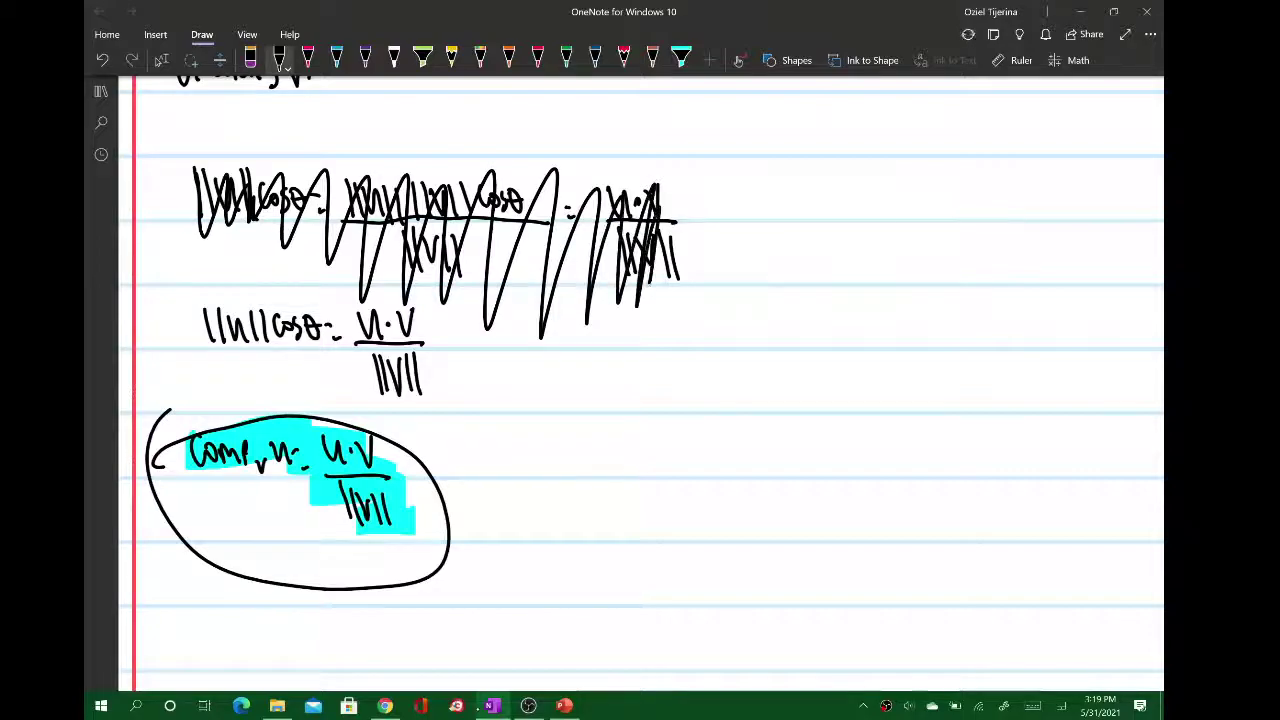
{"action": "mouse_move", "coordinate": [208, 300]}
{"action": "left_mouse_down"}
{"action": "mouse_move", "coordinate": [262, 312]}
{"action": "mouse_move", "coordinate": [360, 420]}
{"action": "mouse_move", "coordinate": [430, 392]}
{"action": "left_mouse_up"}
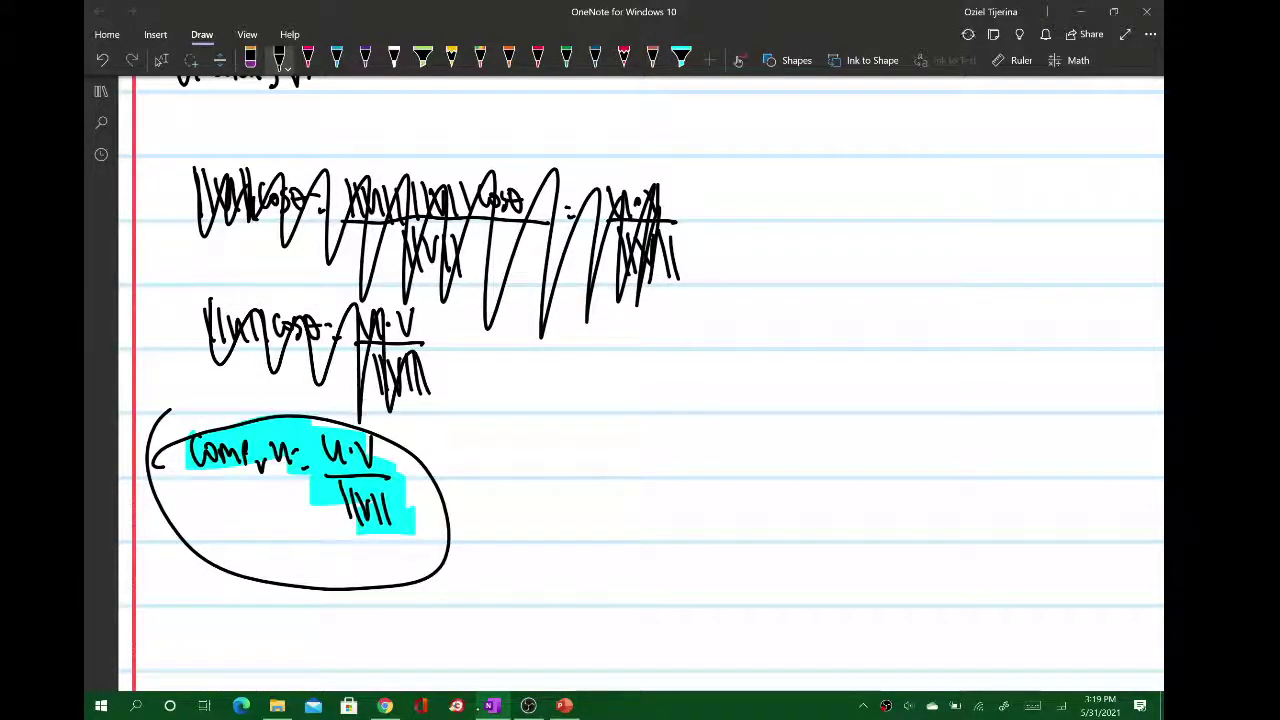
Write u·v in black ink in the empty space beside the crossed-out equations.
{"action": "scroll", "coordinate": [640, 380], "scroll_direction": "up", "scroll_amount": 3}
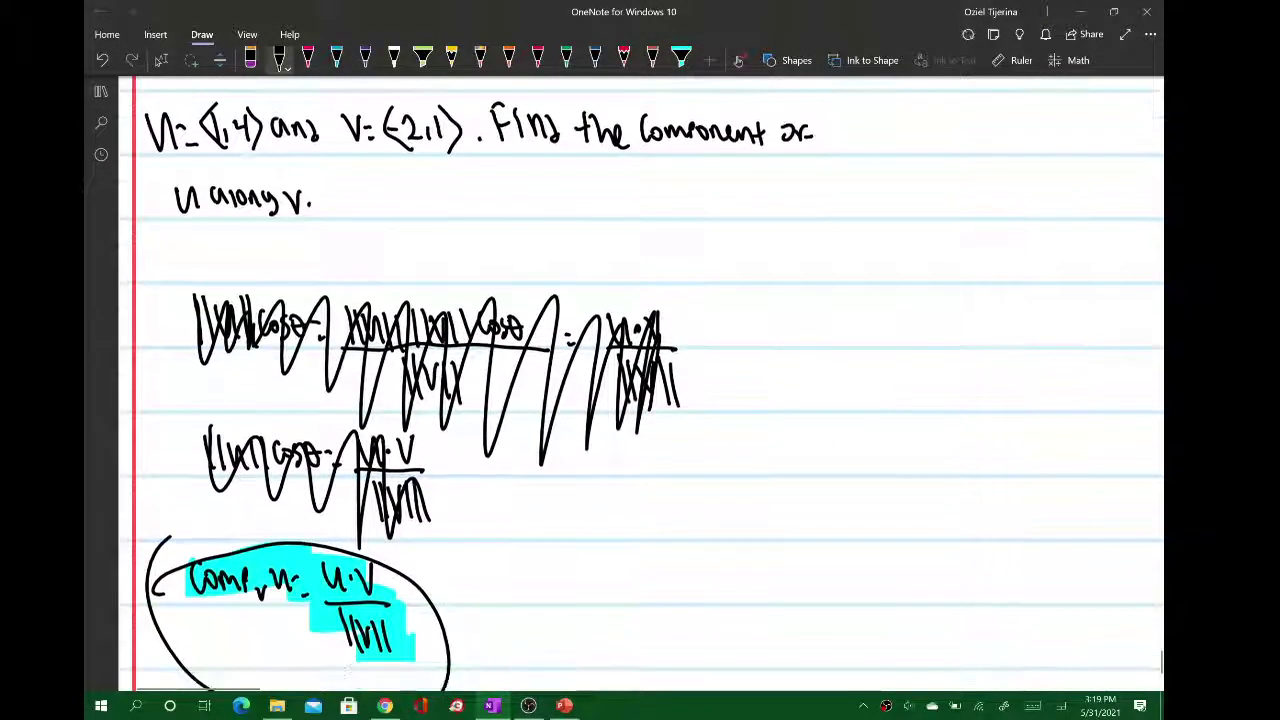
{"action": "scroll", "coordinate": [640, 380], "scroll_direction": "down", "scroll_amount": 3}
{"action": "scroll", "coordinate": [640, 380], "scroll_direction": "up", "scroll_amount": 4}
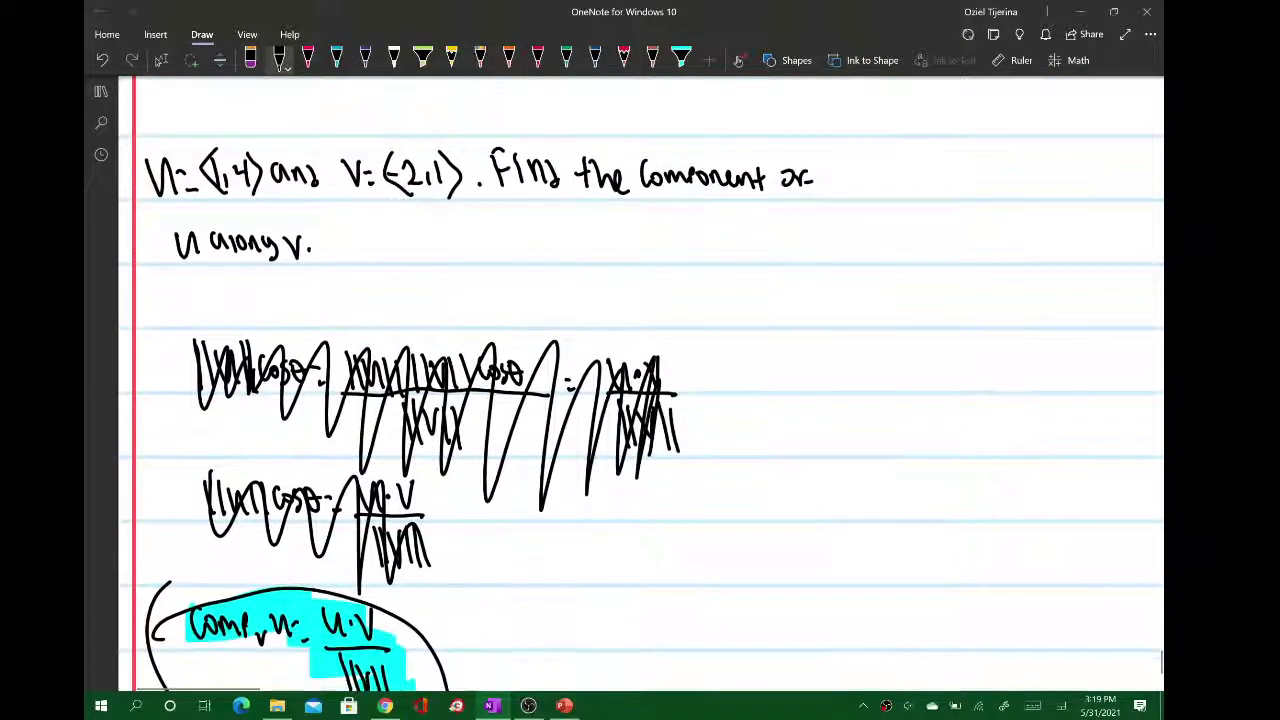
{"action": "left_click", "coordinate": [161, 61]}
{"action": "scroll", "coordinate": [640, 400], "scroll_direction": "down", "scroll_amount": 4}
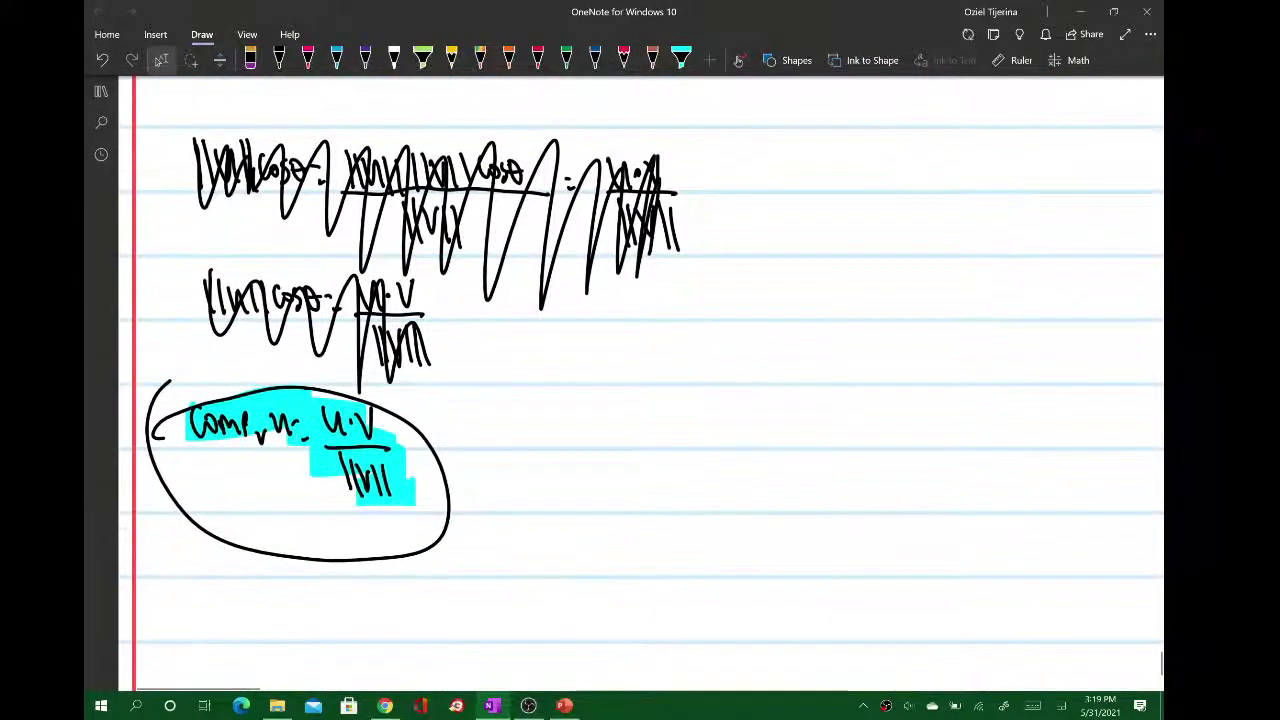
{"action": "left_click", "coordinate": [279, 60]}
{"action": "left_click_drag", "start_coordinate": [593, 348], "coordinate": [652, 348]}
Write the given vectors u = <1,4> and v = <-2,1> in black ink above the u·v expression.
{"action": "scroll", "coordinate": [640, 400], "scroll_direction": "up", "scroll_amount": 5}
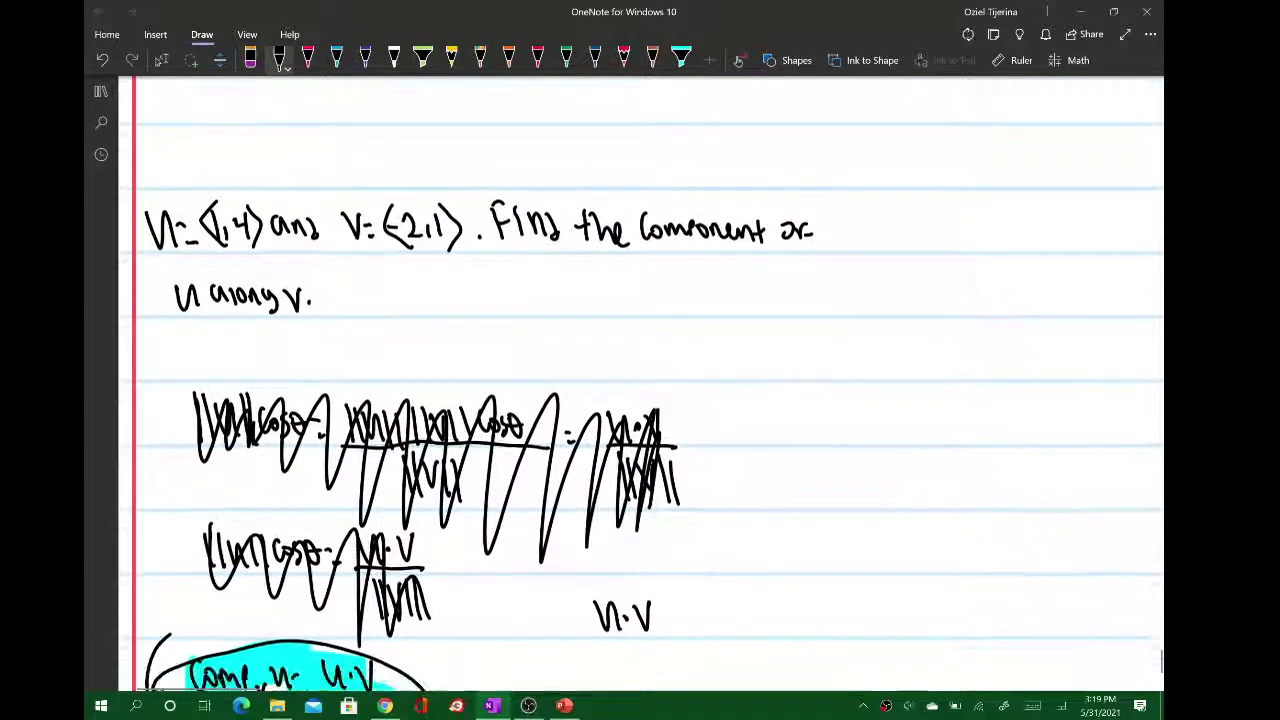
{"action": "scroll", "coordinate": [640, 400], "scroll_direction": "down", "scroll_amount": 2}
{"action": "left_click", "coordinate": [161, 60]}
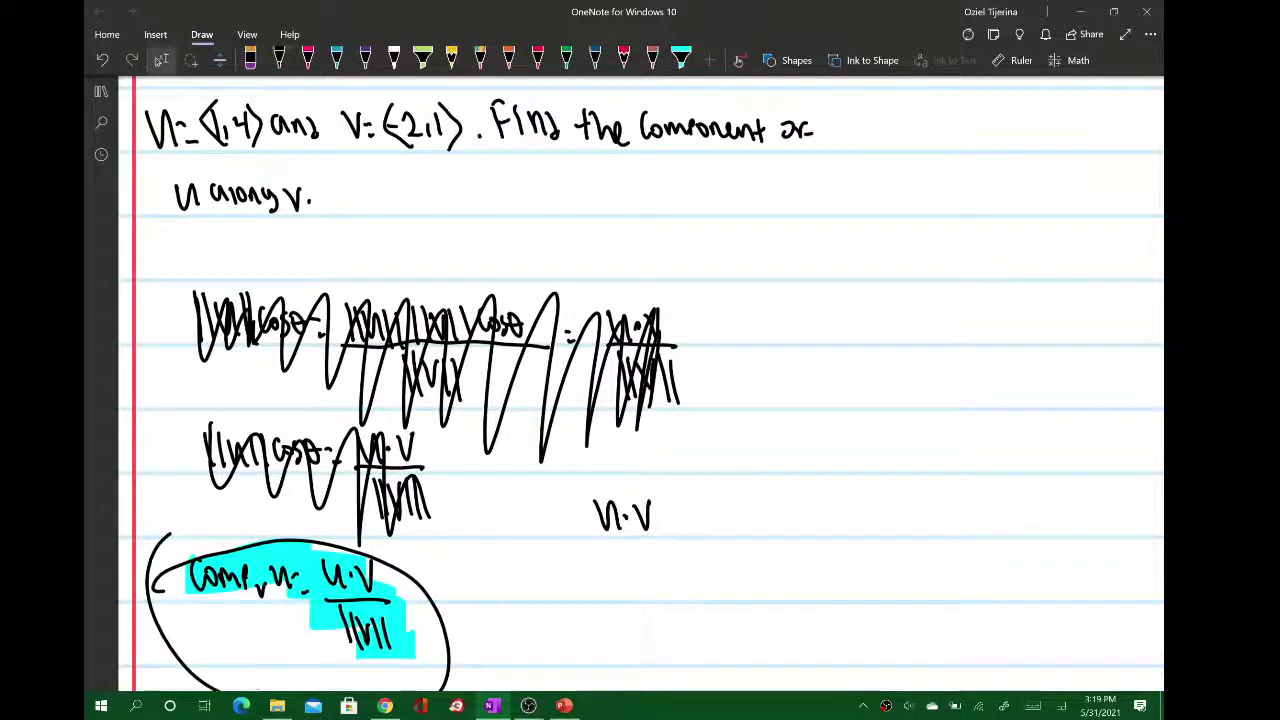
{"action": "left_click", "coordinate": [279, 60]}
{"action": "mouse_move", "coordinate": [750, 229]}
{"action": "left_mouse_down"}
{"action": "mouse_move", "coordinate": [757, 268]}
{"action": "mouse_move", "coordinate": [710, 266]}
{"action": "left_mouse_up"}
{"action": "left_click_drag", "start_coordinate": [720, 262], "coordinate": [800, 272]}
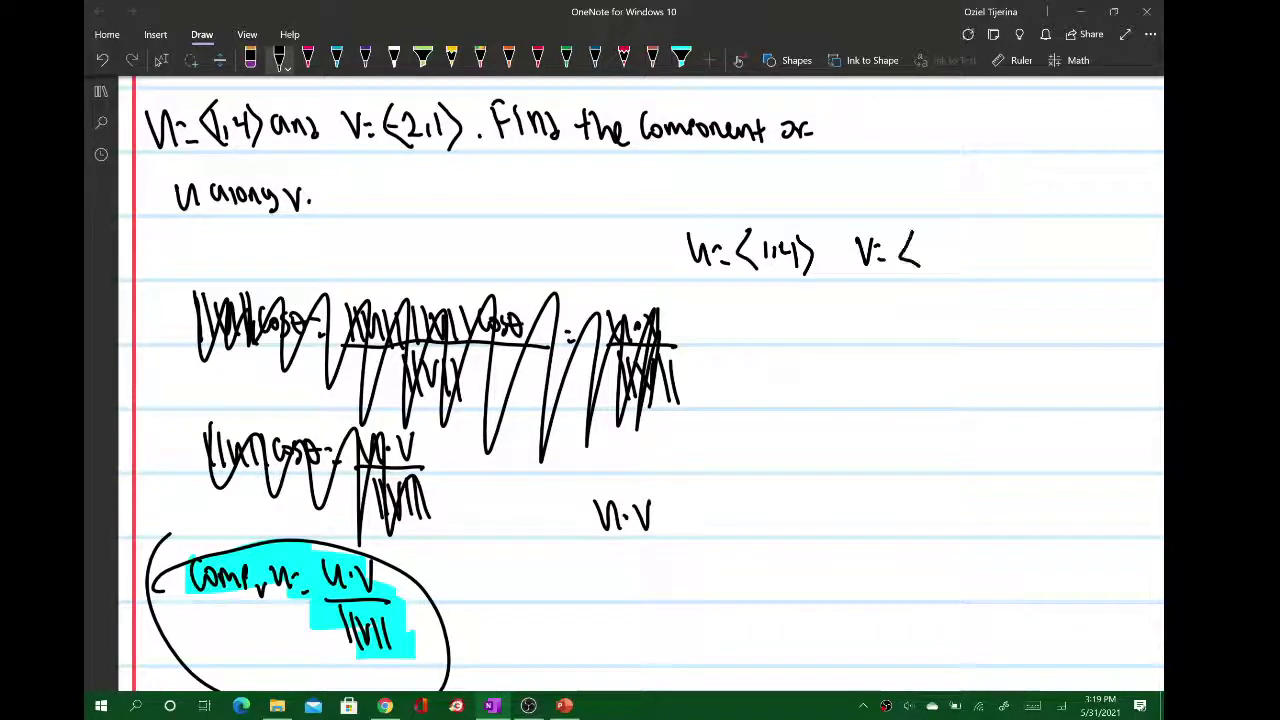
{"action": "left_click_drag", "start_coordinate": [919, 251], "coordinate": [925, 251]}
{"action": "left_click_drag", "start_coordinate": [928, 244], "coordinate": [972, 272]}
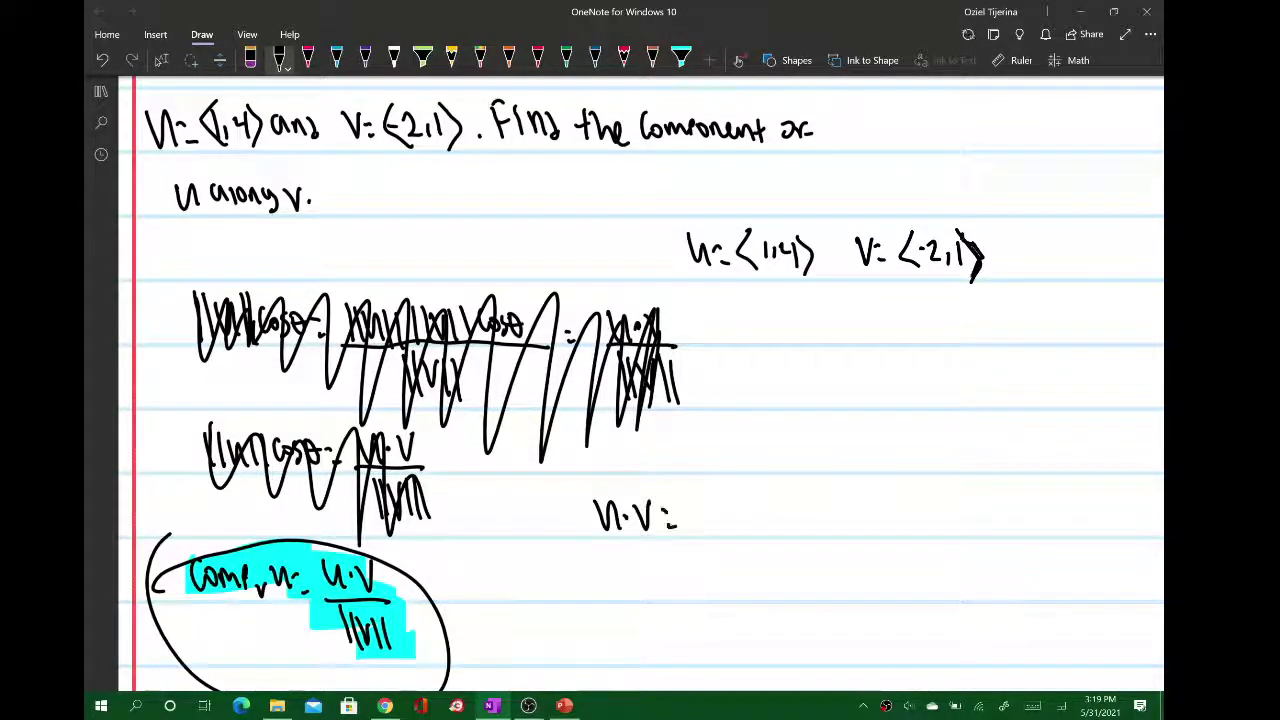
Begin writing the expansion of the dot product after "u·v =".
{"action": "left_click_drag", "start_coordinate": [688, 504], "coordinate": [688, 532]}
{"action": "left_click_drag", "start_coordinate": [712, 502], "coordinate": [709, 533]}
{"action": "left_click_drag", "start_coordinate": [718, 518], "coordinate": [726, 518]}
{"action": "mouse_move", "coordinate": [730, 508]}
{"action": "left_mouse_down"}
{"action": "mouse_move", "coordinate": [746, 530]}
{"action": "mouse_move", "coordinate": [784, 518]}
{"action": "left_mouse_up"}
{"action": "mouse_move", "coordinate": [777, 510]}
{"action": "left_mouse_down"}
{"action": "mouse_move", "coordinate": [777, 528]}
{"action": "mouse_move", "coordinate": [792, 510]}
{"action": "left_mouse_up"}
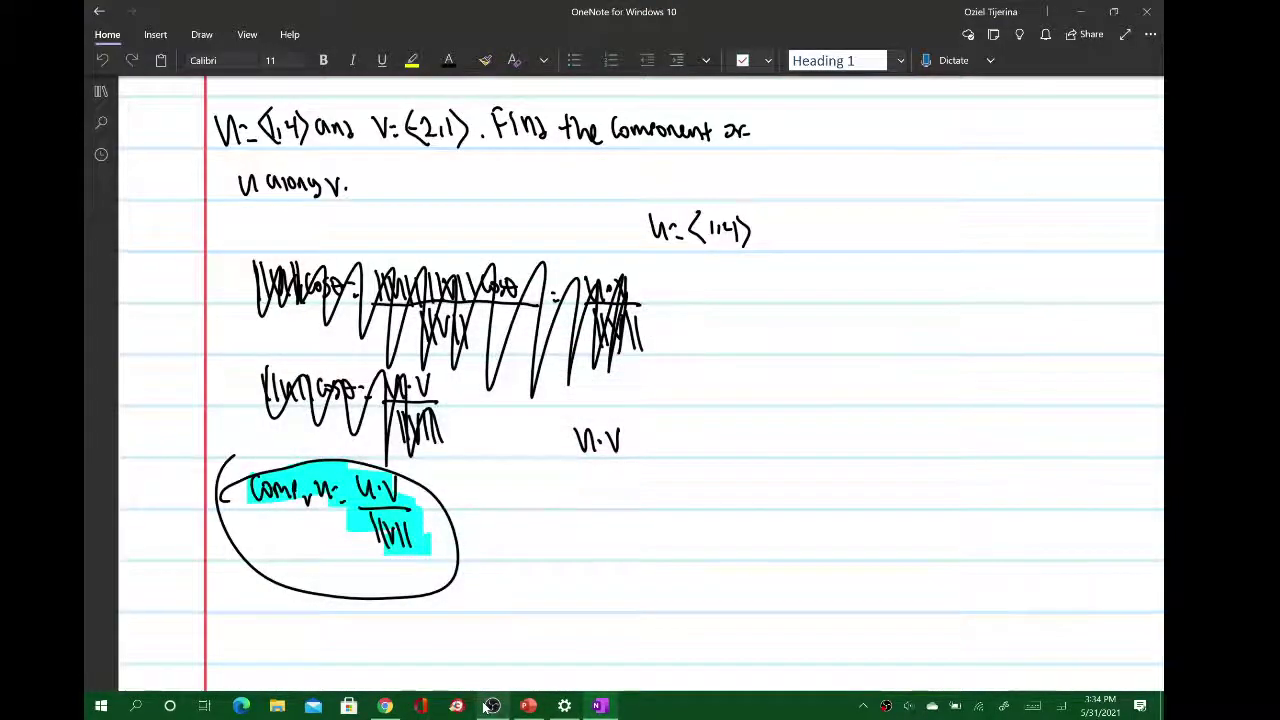
{"action": "scroll", "coordinate": [640, 384], "scroll_direction": "down", "scroll_amount": 1}
{"action": "scroll", "coordinate": [650, 320], "scroll_direction": "up", "scroll_amount": 2}
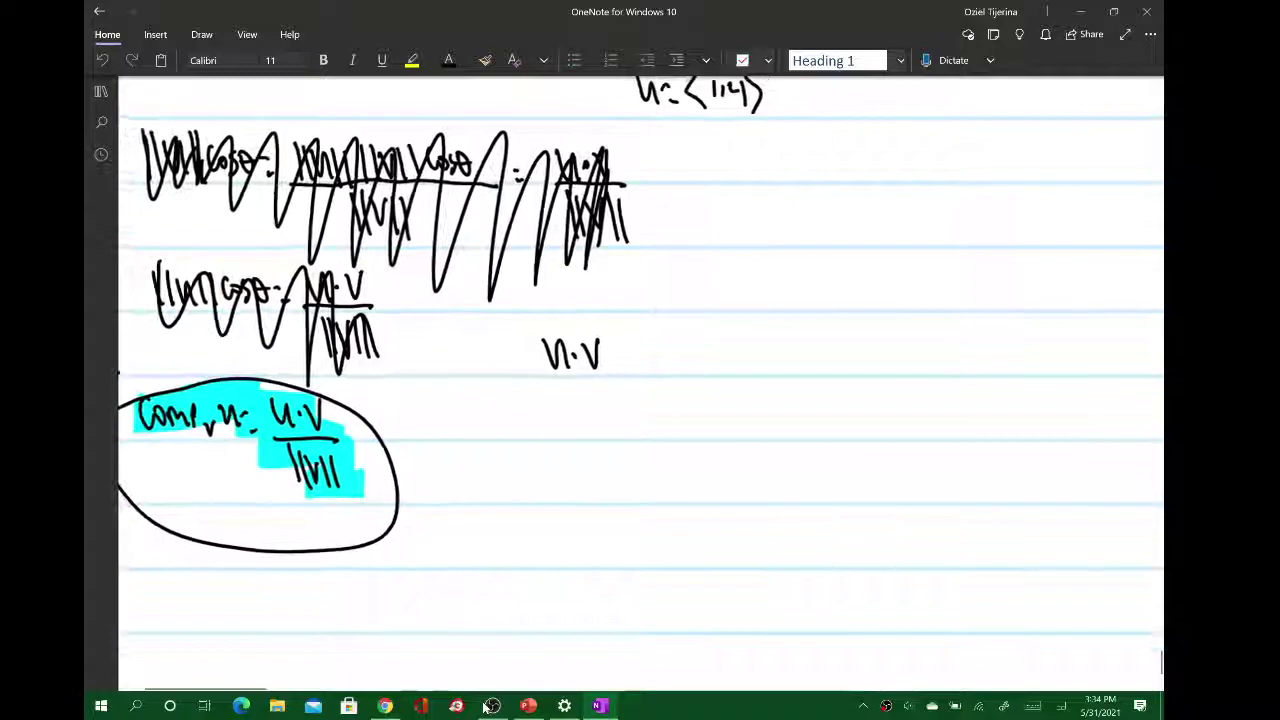
{"action": "scroll", "coordinate": [640, 384], "scroll_direction": "down", "scroll_amount": 1}
{"action": "scroll", "coordinate": [640, 384], "scroll_direction": "up", "scroll_amount": 2}
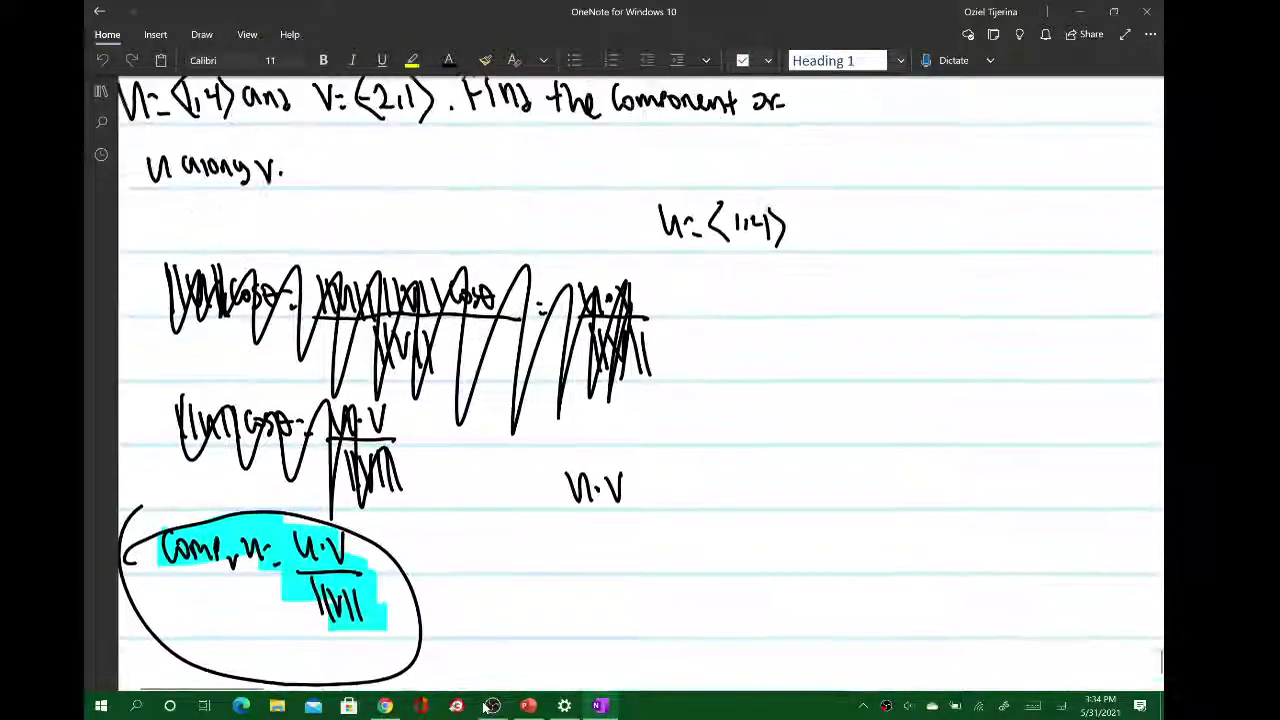
{"action": "scroll", "coordinate": [640, 384], "scroll_direction": "down", "scroll_amount": 1}
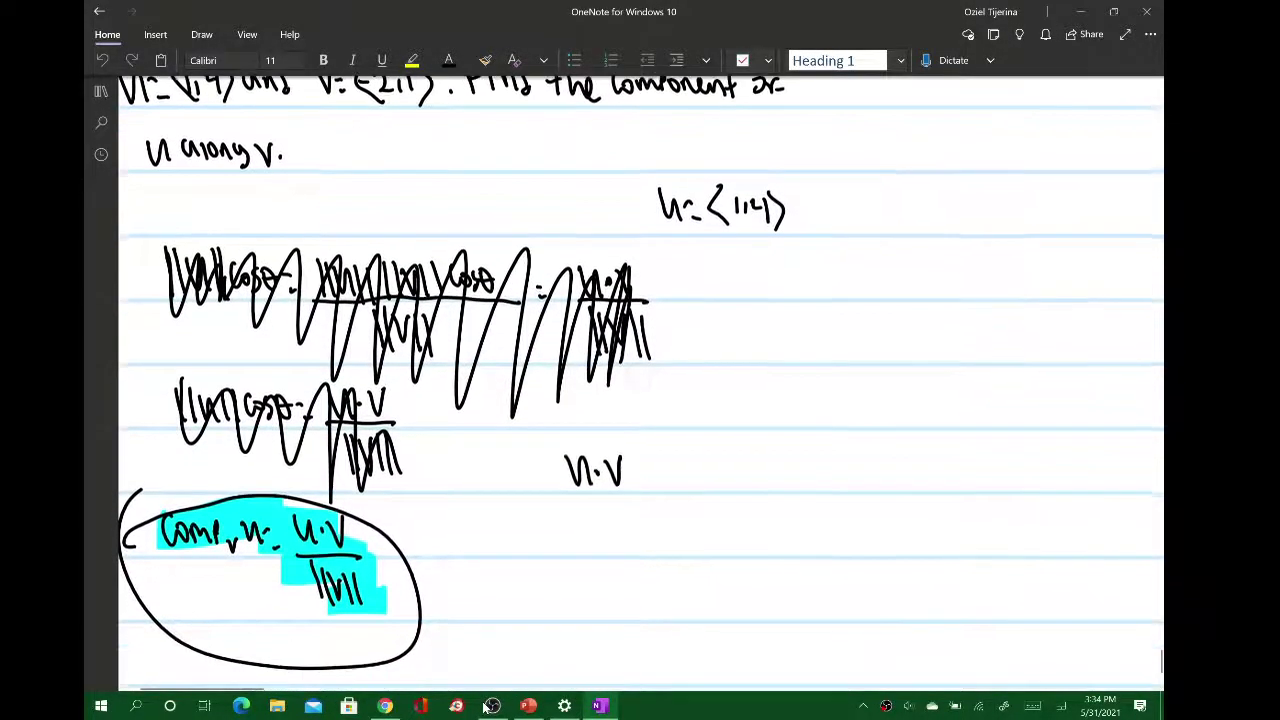
{"action": "scroll", "coordinate": [640, 384], "scroll_direction": "down", "scroll_amount": 2}
{"action": "left_click_drag", "start_coordinate": [526, 363], "coordinate": [526, 393]}
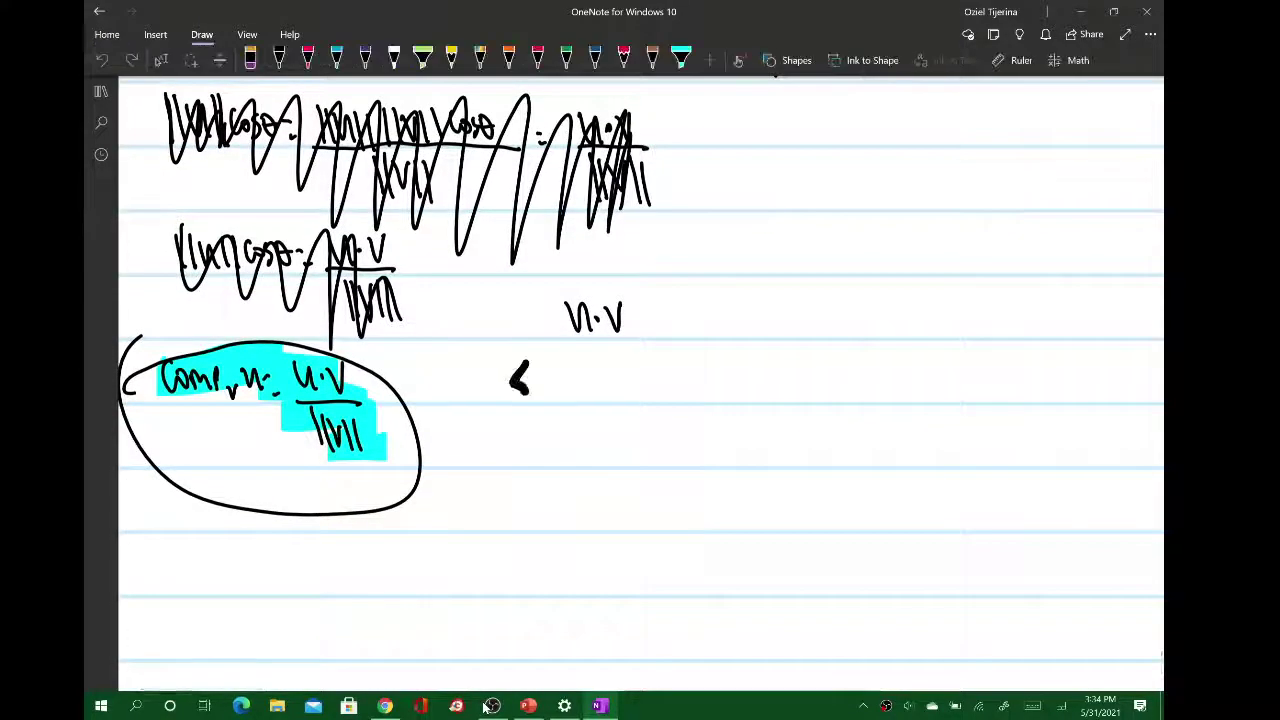
{"action": "key", "text": "ctrl+z"}
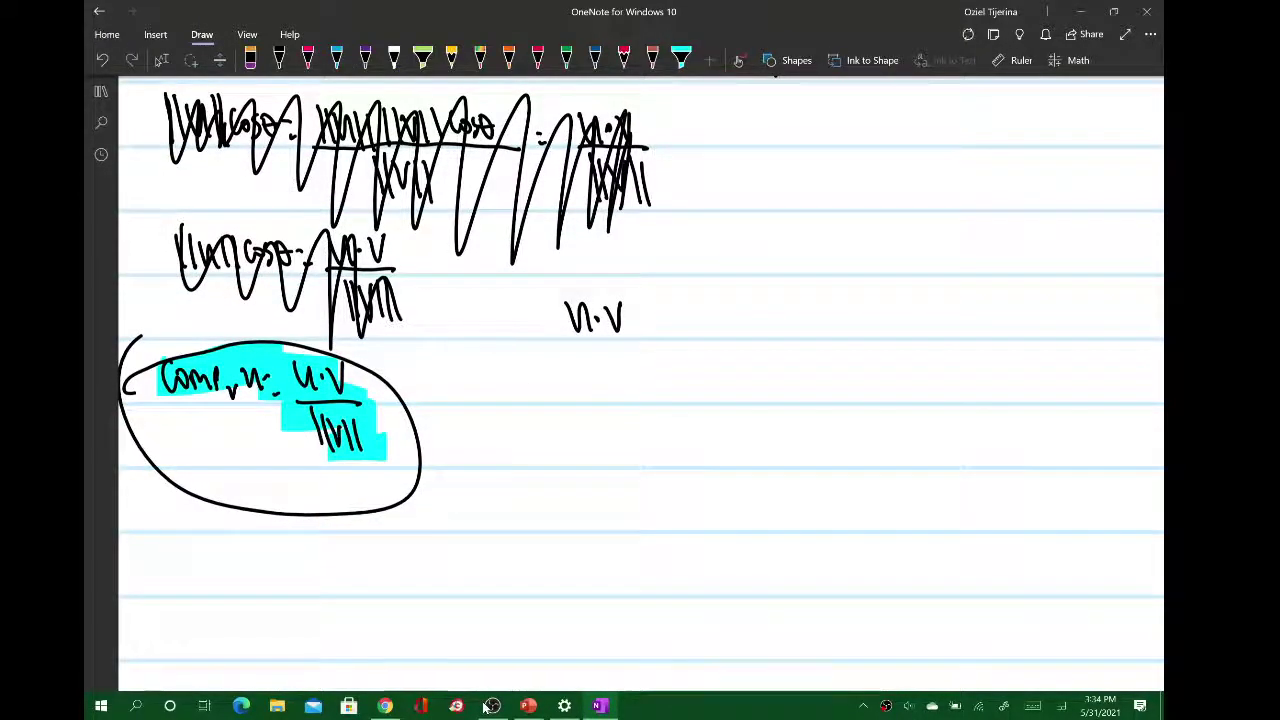
Write the vector <1,4> followed by a multiplication dot in black ink directly beneath u·v.
{"action": "left_click", "coordinate": [280, 60]}
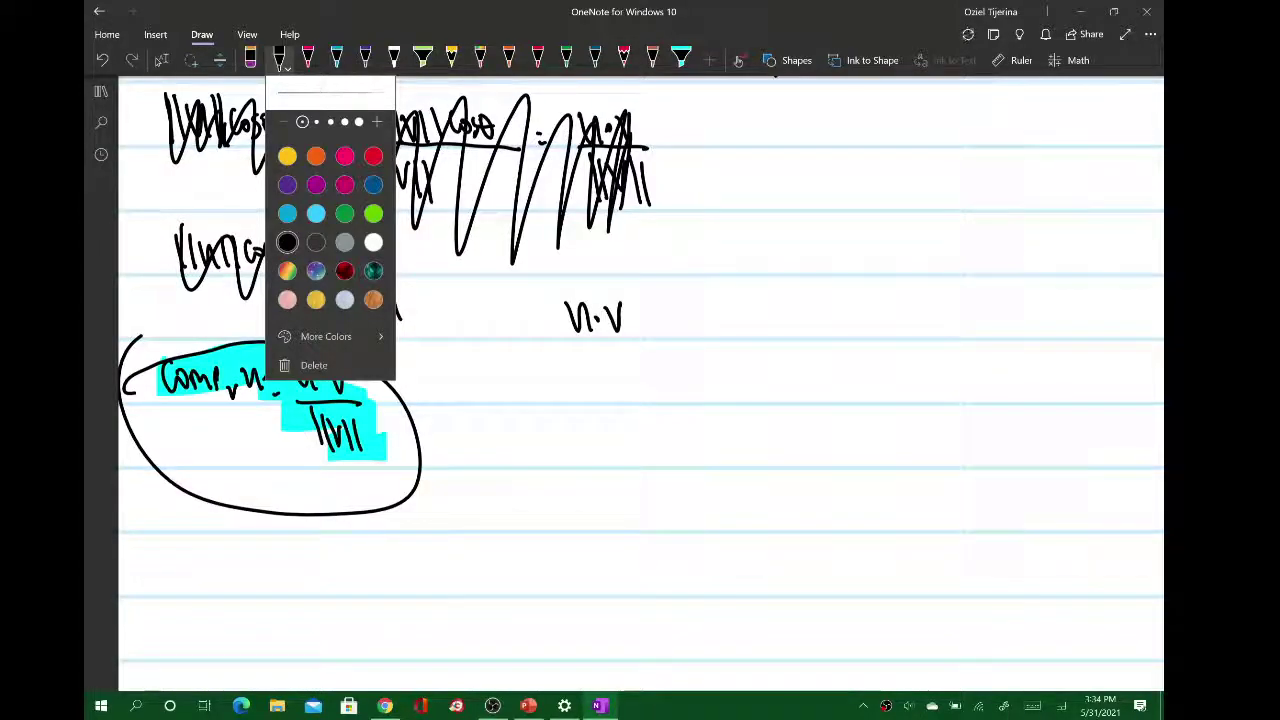
{"action": "left_click_drag", "start_coordinate": [566, 363], "coordinate": [573, 394]}
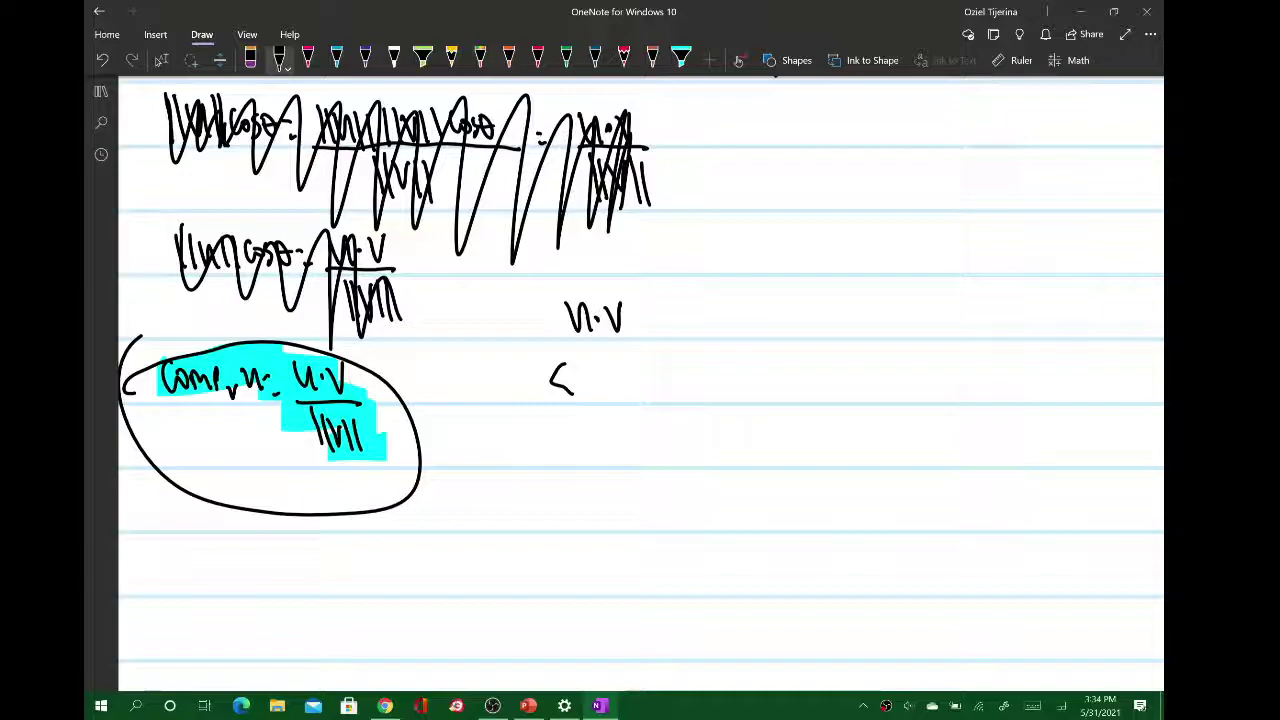
{"action": "mouse_move", "coordinate": [482, 368]}
{"action": "left_mouse_down"}
{"action": "mouse_move", "coordinate": [499, 394]}
{"action": "mouse_move", "coordinate": [531, 377]}
{"action": "mouse_move", "coordinate": [568, 384]}
{"action": "mouse_move", "coordinate": [557, 446]}
{"action": "mouse_move", "coordinate": [590, 448]}
{"action": "left_mouse_up"}
{"action": "left_click", "coordinate": [507, 383]}
{"action": "left_click", "coordinate": [538, 380]}
{"action": "left_click", "coordinate": [538, 390]}
{"action": "left_click", "coordinate": [279, 60]}
{"action": "scroll", "coordinate": [640, 385], "scroll_direction": "up", "scroll_amount": 5}
{"action": "scroll", "coordinate": [640, 385], "scroll_direction": "down", "scroll_amount": 3}
{"action": "left_click_drag", "start_coordinate": [594, 424], "coordinate": [597, 450]}
{"action": "left_click_drag", "start_coordinate": [602, 428], "coordinate": [601, 460]}
{"action": "left_click", "coordinate": [621, 437]}
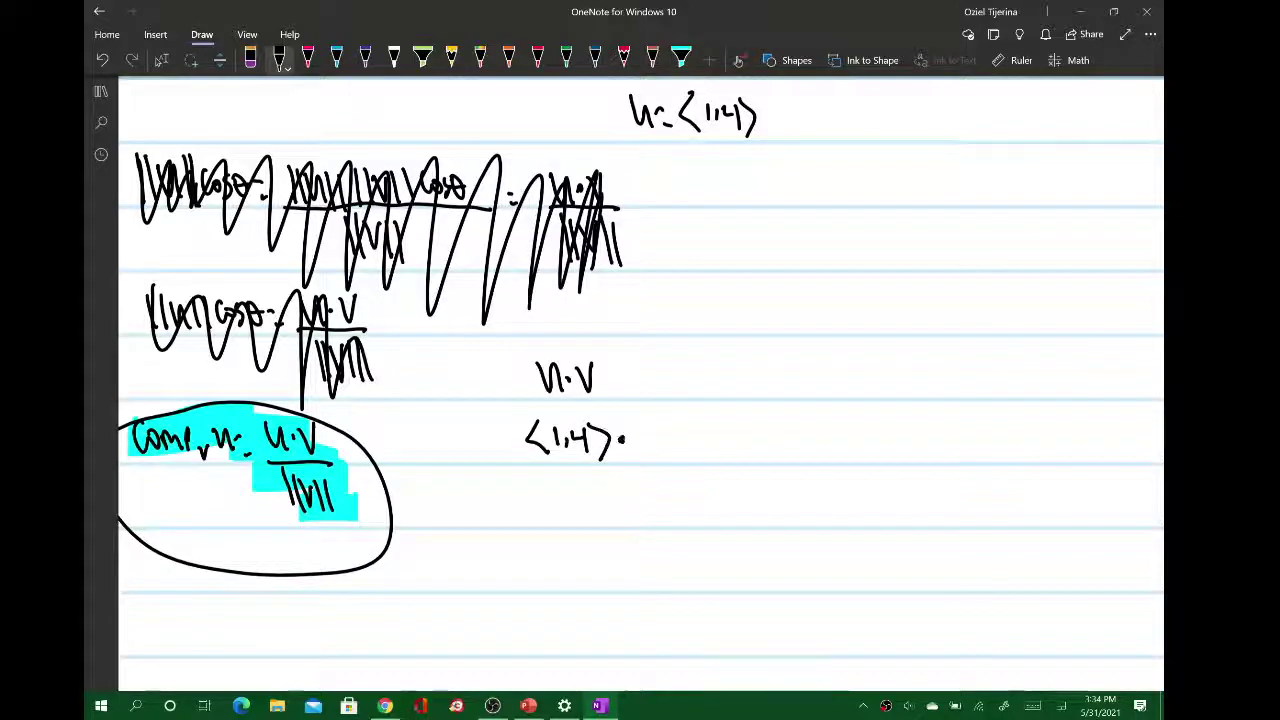
Write <-2,1> after the dot and draw a long fraction bar beneath the whole dot product.
{"action": "scroll", "coordinate": [640, 385], "scroll_direction": "up", "scroll_amount": 3}
{"action": "scroll", "coordinate": [640, 385], "scroll_direction": "down", "scroll_amount": 4}
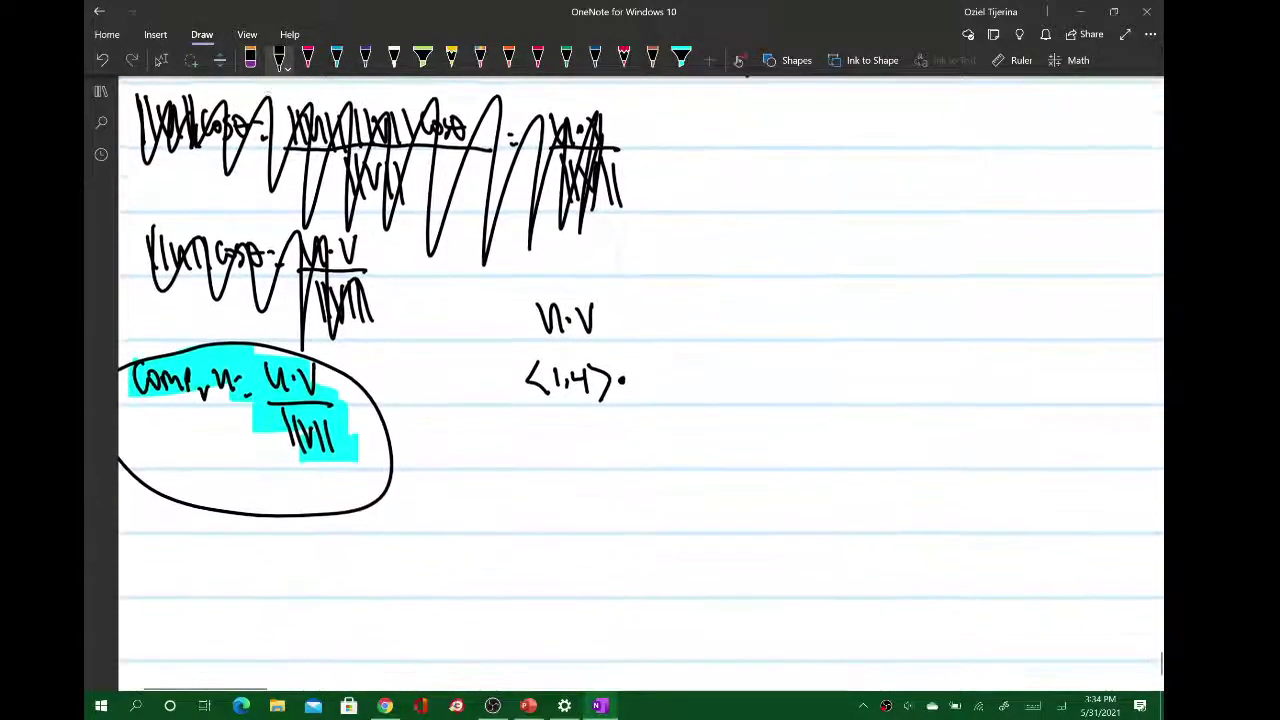
{"action": "scroll", "coordinate": [640, 385], "scroll_direction": "down", "scroll_amount": 1}
{"action": "mouse_move", "coordinate": [659, 346]}
{"action": "left_mouse_down"}
{"action": "mouse_move", "coordinate": [662, 370]}
{"action": "mouse_move", "coordinate": [671, 355]}
{"action": "left_mouse_up"}
{"action": "left_click_drag", "start_coordinate": [677, 347], "coordinate": [696, 368]}
{"action": "left_click_drag", "start_coordinate": [704, 346], "coordinate": [712, 378]}
{"action": "left_click_drag", "start_coordinate": [513, 383], "coordinate": [800, 385]}
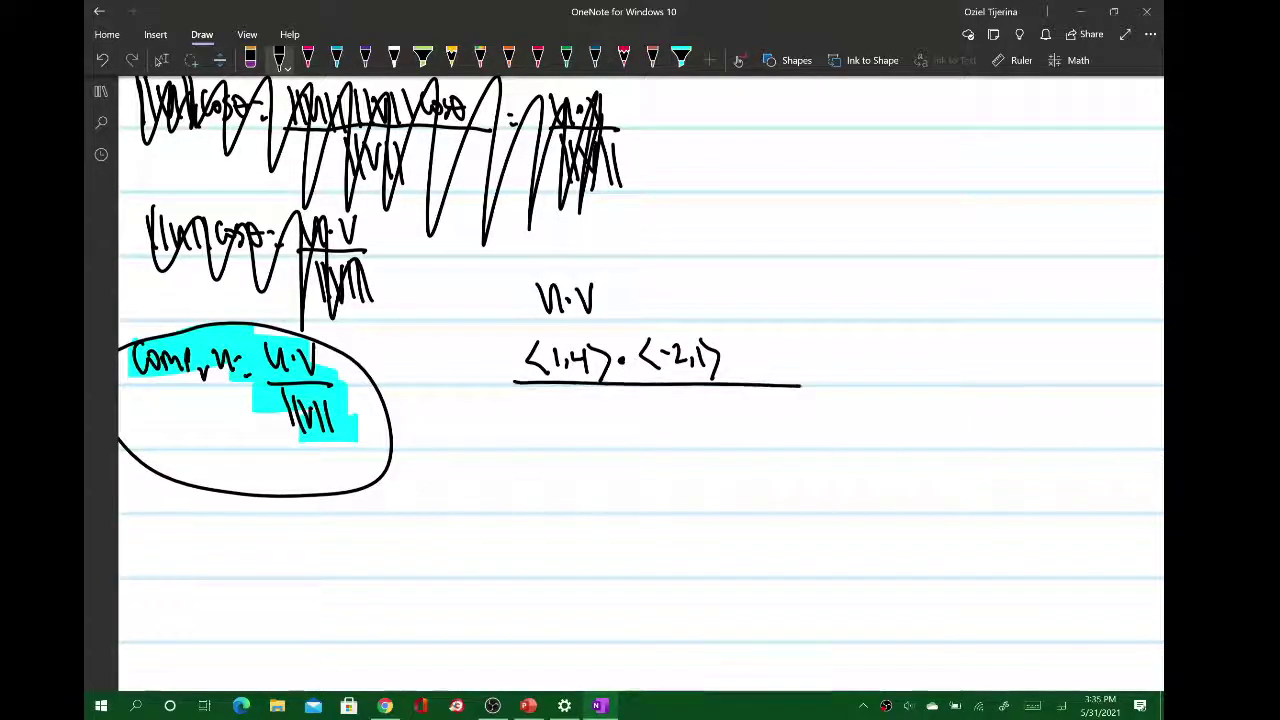
Write the denominator √((-2)² + (1)²) beneath the fraction bar.
{"action": "scroll", "coordinate": [640, 385], "scroll_direction": "up", "scroll_amount": 5}
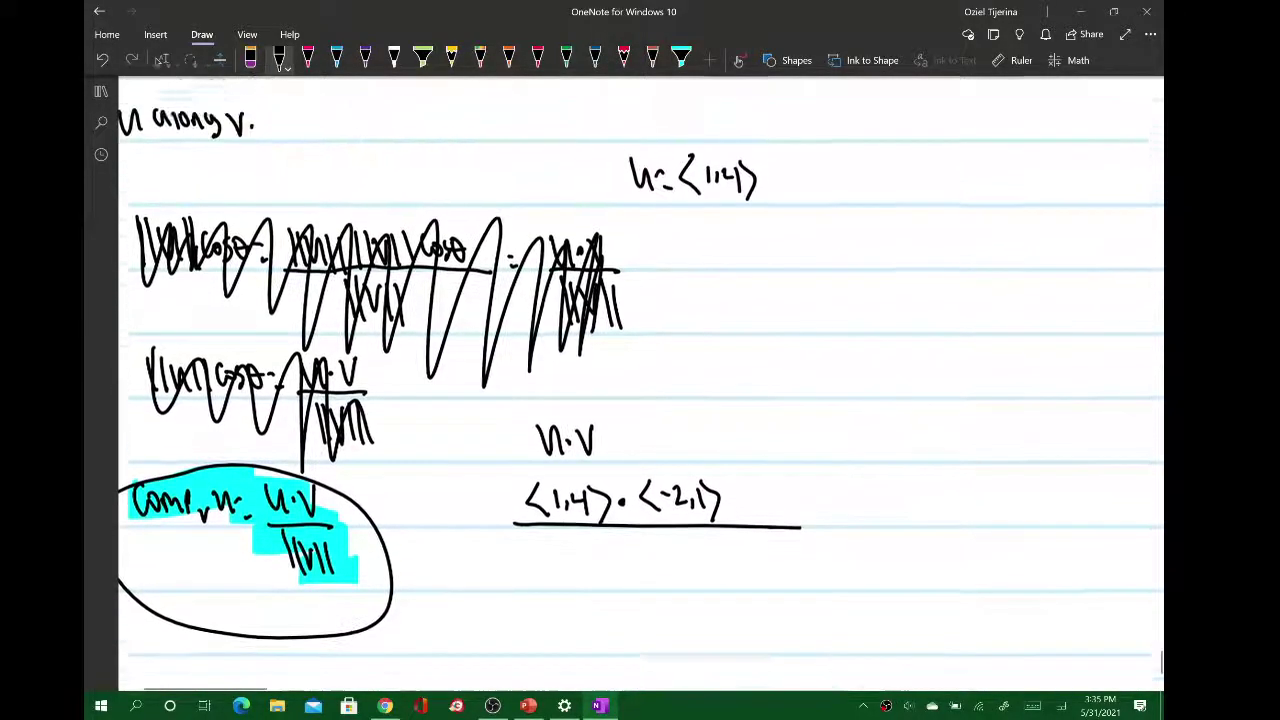
{"action": "scroll", "coordinate": [640, 385], "scroll_direction": "down", "scroll_amount": 3}
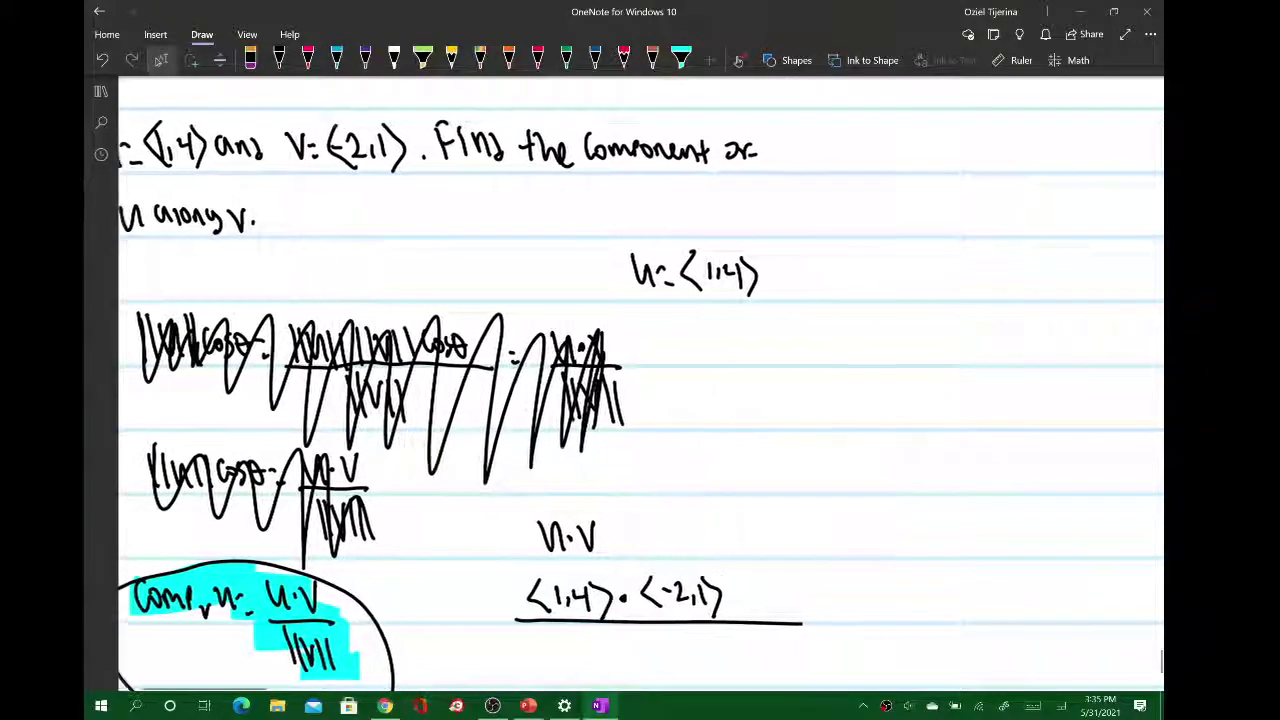
{"action": "left_click_drag", "start_coordinate": [576, 521], "coordinate": [710, 491]}
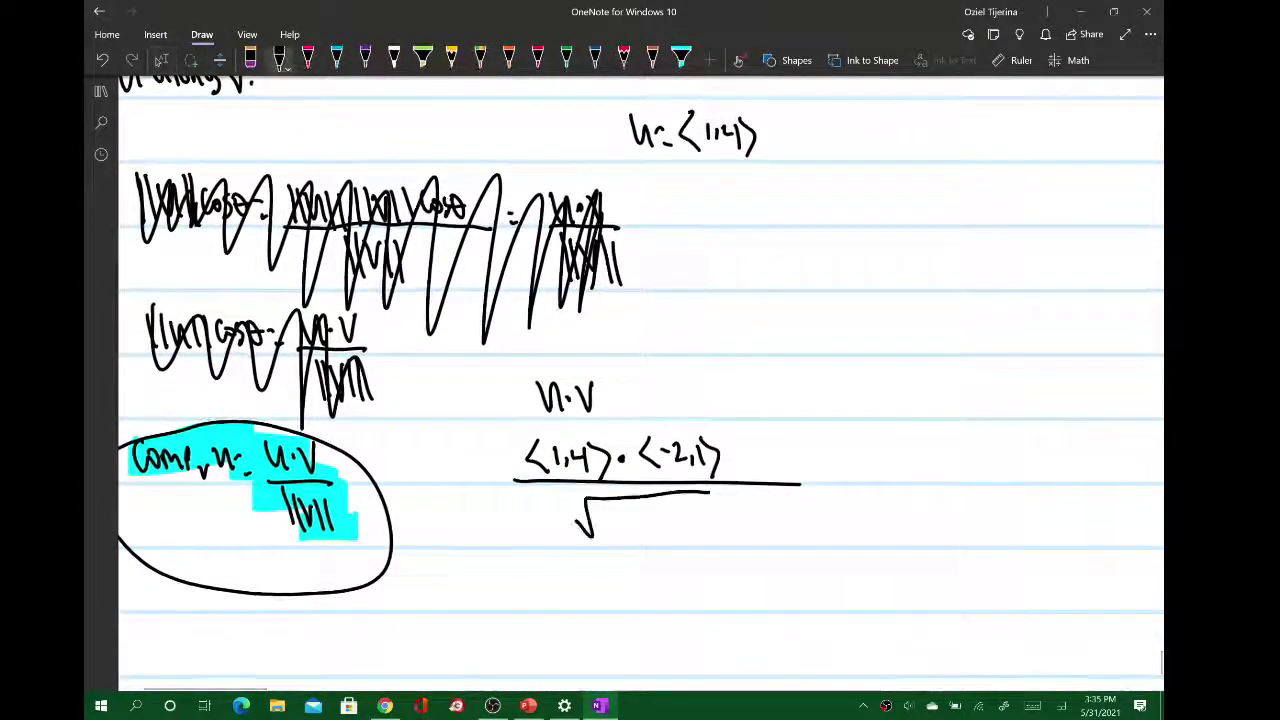
{"action": "scroll", "coordinate": [640, 385], "scroll_direction": "up", "scroll_amount": 2}
{"action": "scroll", "coordinate": [640, 385], "scroll_direction": "down", "scroll_amount": 3}
{"action": "scroll", "coordinate": [640, 385], "scroll_direction": "up", "scroll_amount": 1}
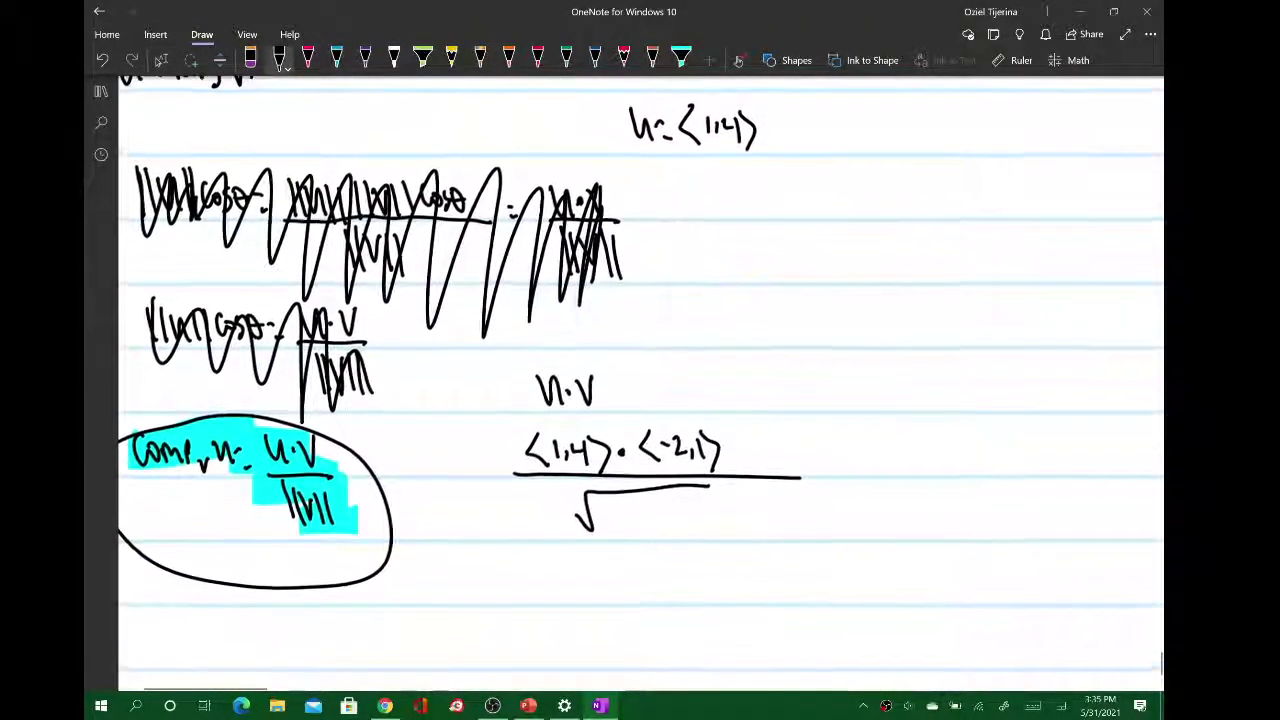
{"action": "mouse_move", "coordinate": [606, 506]}
{"action": "left_mouse_down"}
{"action": "mouse_move", "coordinate": [603, 534]}
{"action": "mouse_move", "coordinate": [618, 519]}
{"action": "left_mouse_up"}
{"action": "left_click_drag", "start_coordinate": [619, 512], "coordinate": [633, 532]}
{"action": "left_click_drag", "start_coordinate": [636, 505], "coordinate": [662, 530]}
{"action": "left_click_drag", "start_coordinate": [656, 518], "coordinate": [676, 531]}
{"action": "mouse_move", "coordinate": [686, 506]}
{"action": "left_mouse_down"}
{"action": "mouse_move", "coordinate": [687, 530]}
{"action": "mouse_move", "coordinate": [702, 530]}
{"action": "left_mouse_up"}
{"action": "left_click_drag", "start_coordinate": [704, 503], "coordinate": [711, 515]}
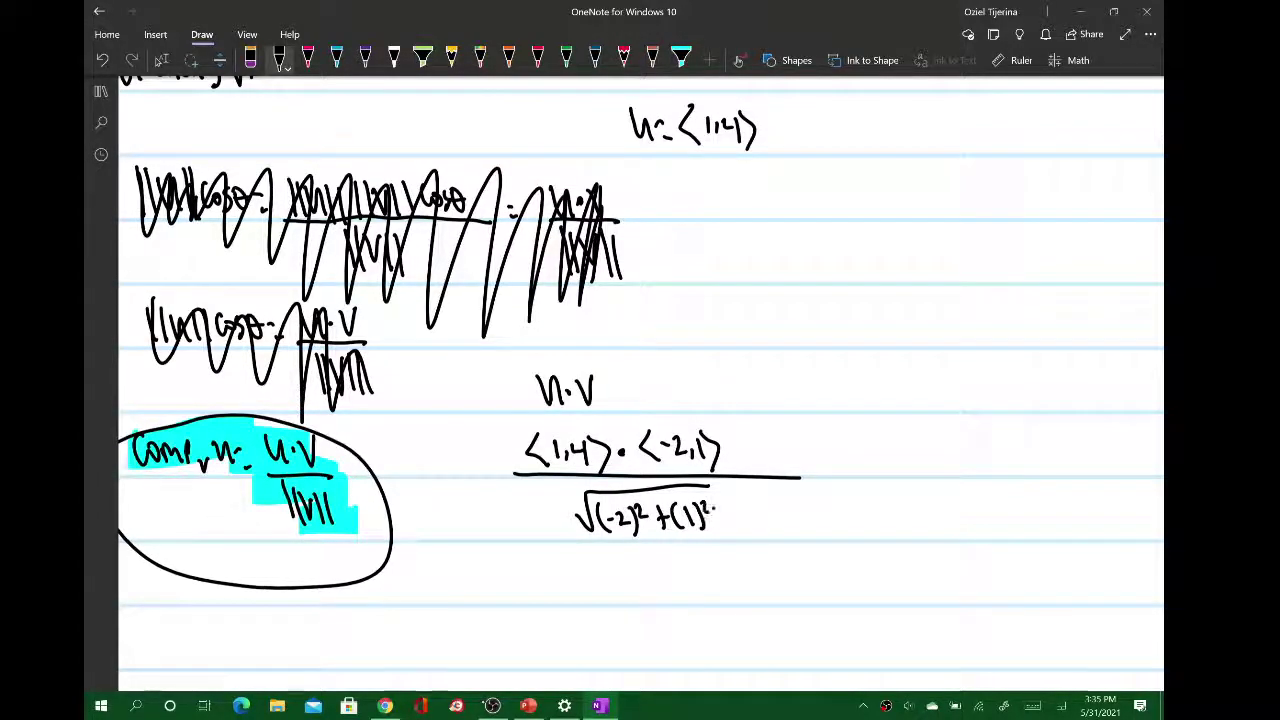
Write an equals sign after the fraction and undo the opening angle bracket drawn beside it.
{"action": "scroll", "coordinate": [640, 385], "scroll_direction": "down", "scroll_amount": 2}
{"action": "scroll", "coordinate": [640, 385], "scroll_direction": "right", "scroll_amount": 2}
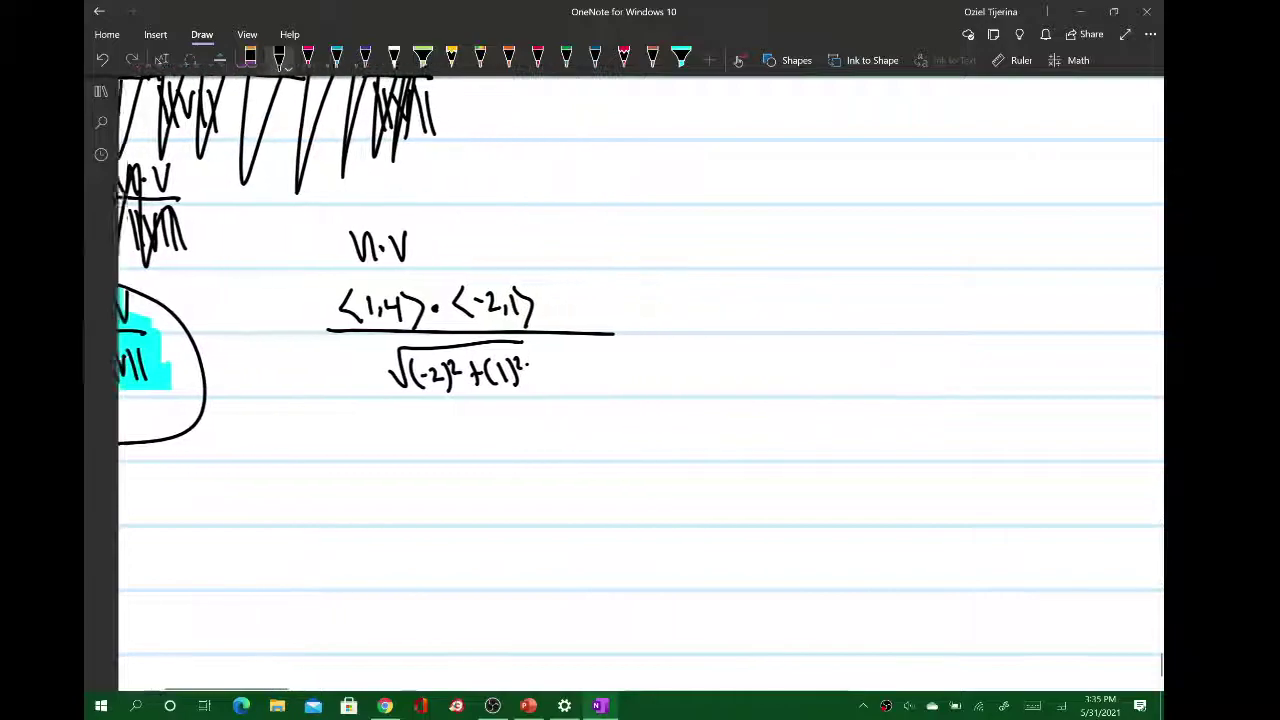
{"action": "left_click_drag", "start_coordinate": [599, 321], "coordinate": [606, 320]}
{"action": "left_click_drag", "start_coordinate": [601, 328], "coordinate": [607, 328]}
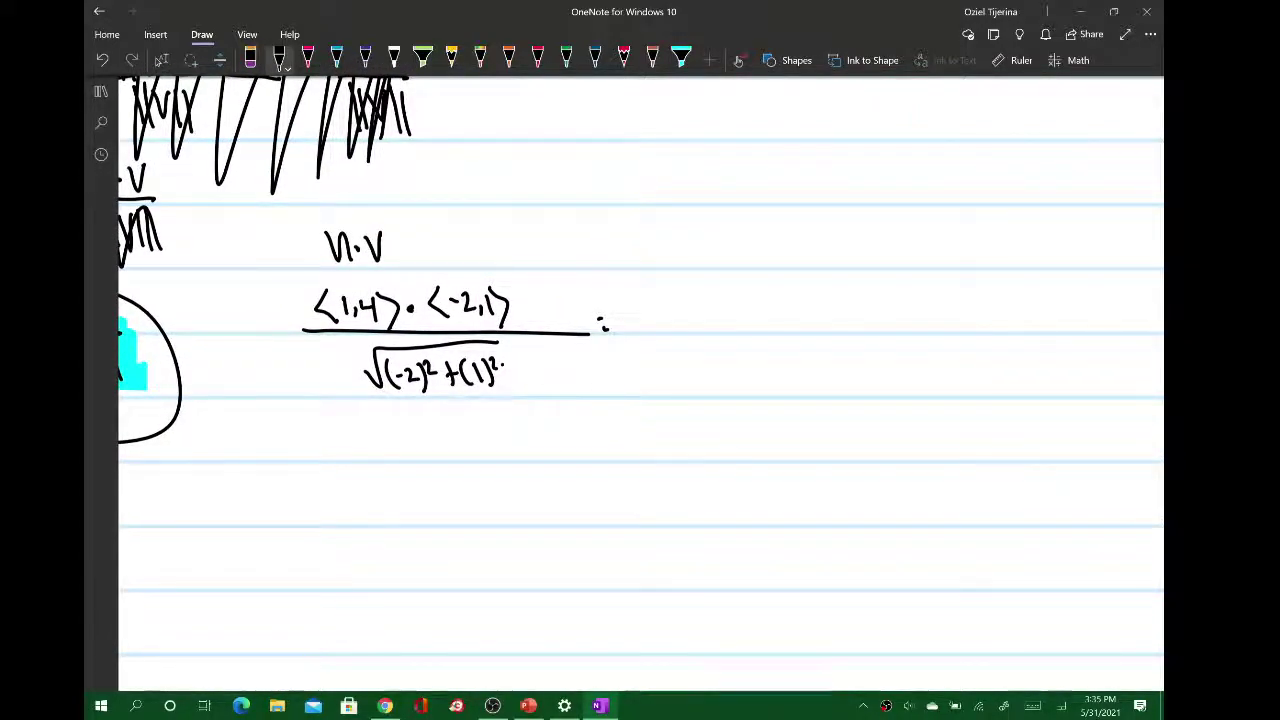
{"action": "left_click_drag", "start_coordinate": [660, 290], "coordinate": [662, 324]}
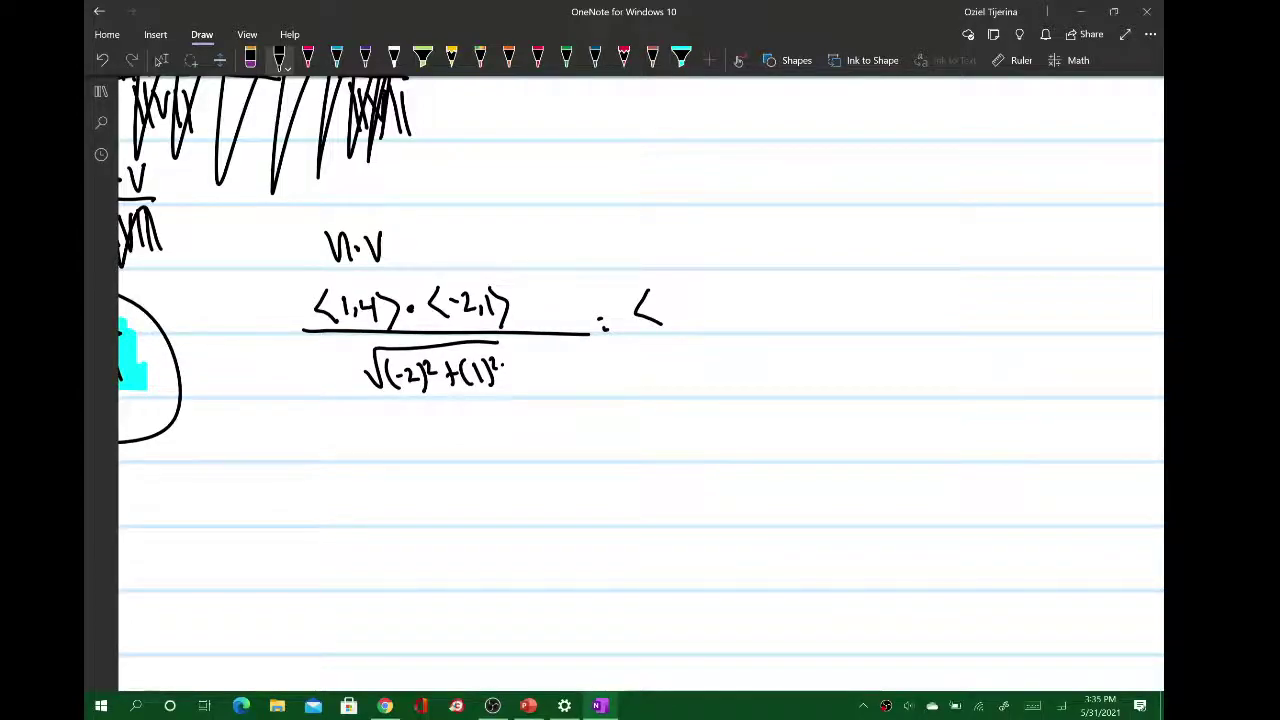
{"action": "key", "text": "ctrl+z"}
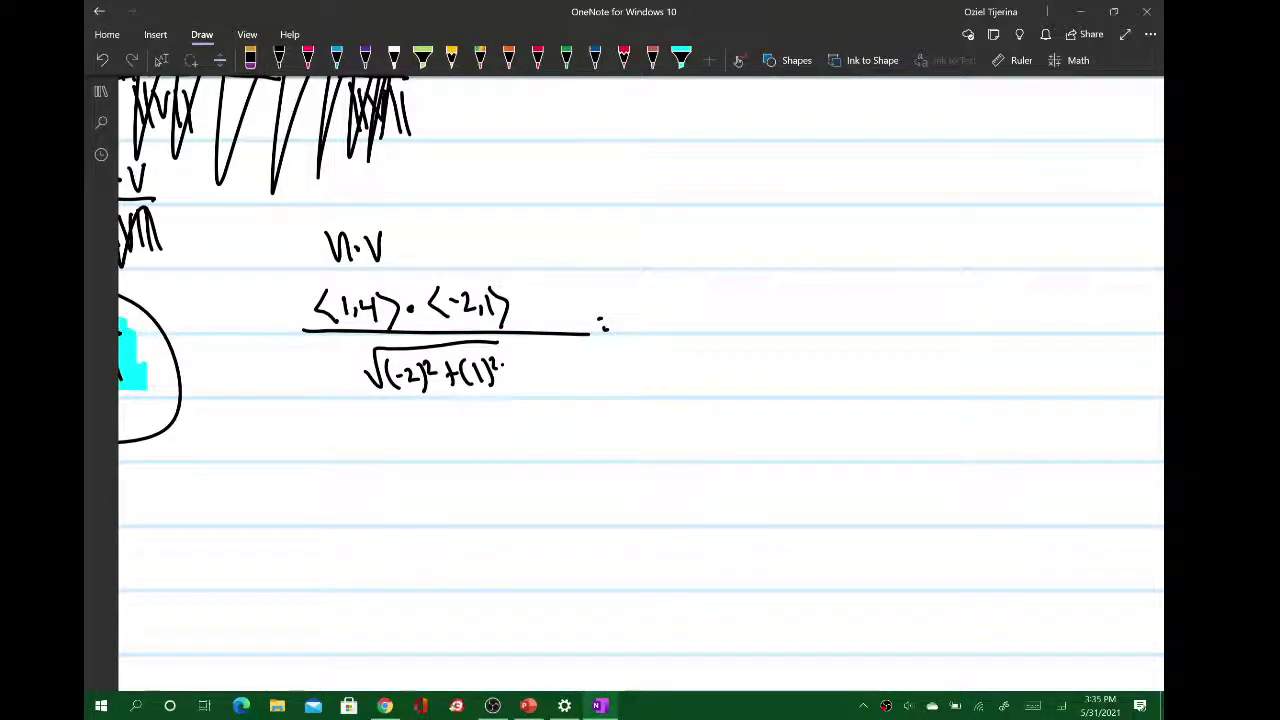
Write the expanded numerator 1(-2) + 4(1) after the equals sign and draw a fraction bar beneath it.
{"action": "left_click_drag", "start_coordinate": [636, 299], "coordinate": [634, 329]}
{"action": "left_click_drag", "start_coordinate": [650, 301], "coordinate": [650, 326]}
{"action": "left_click_drag", "start_coordinate": [653, 312], "coordinate": [662, 312]}
{"action": "left_click_drag", "start_coordinate": [665, 306], "coordinate": [679, 322]}
{"action": "mouse_move", "coordinate": [680, 299]}
{"action": "left_mouse_down"}
{"action": "mouse_move", "coordinate": [678, 328]}
{"action": "mouse_move", "coordinate": [734, 309]}
{"action": "left_mouse_up"}
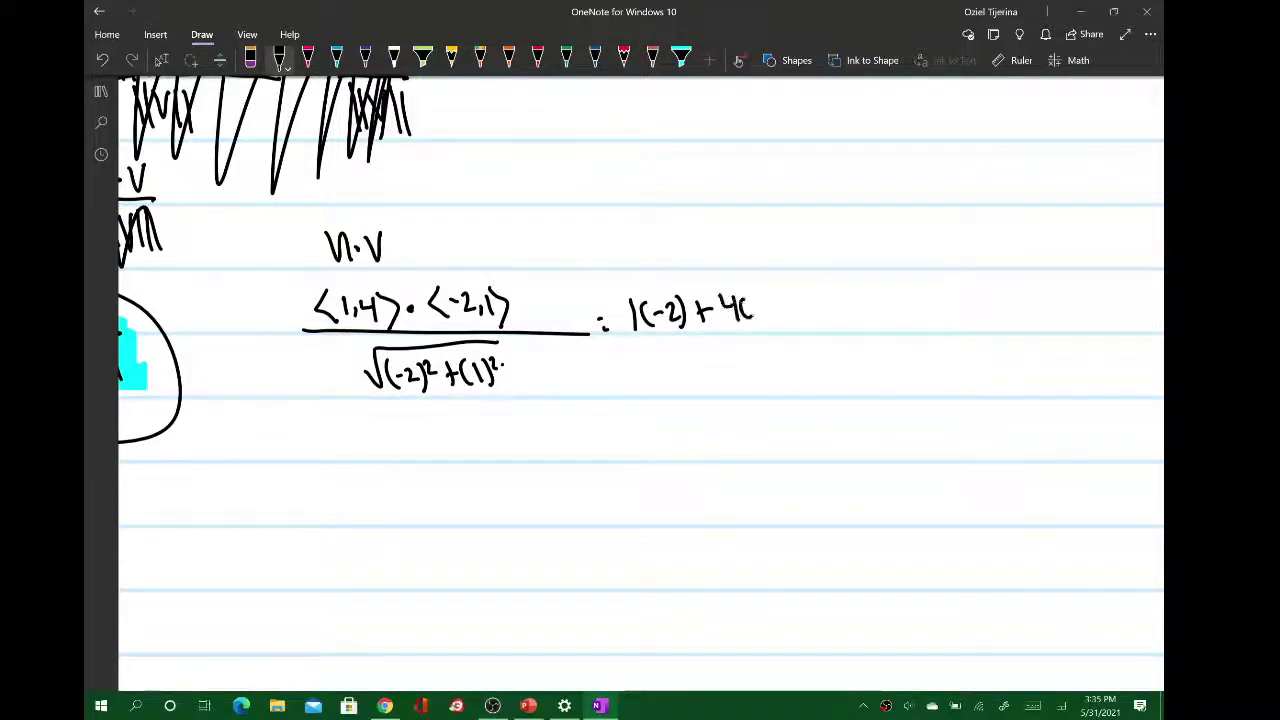
{"action": "left_click_drag", "start_coordinate": [757, 296], "coordinate": [757, 320]}
{"action": "left_click_drag", "start_coordinate": [766, 294], "coordinate": [768, 322]}
{"action": "left_click_drag", "start_coordinate": [626, 334], "coordinate": [814, 341]}
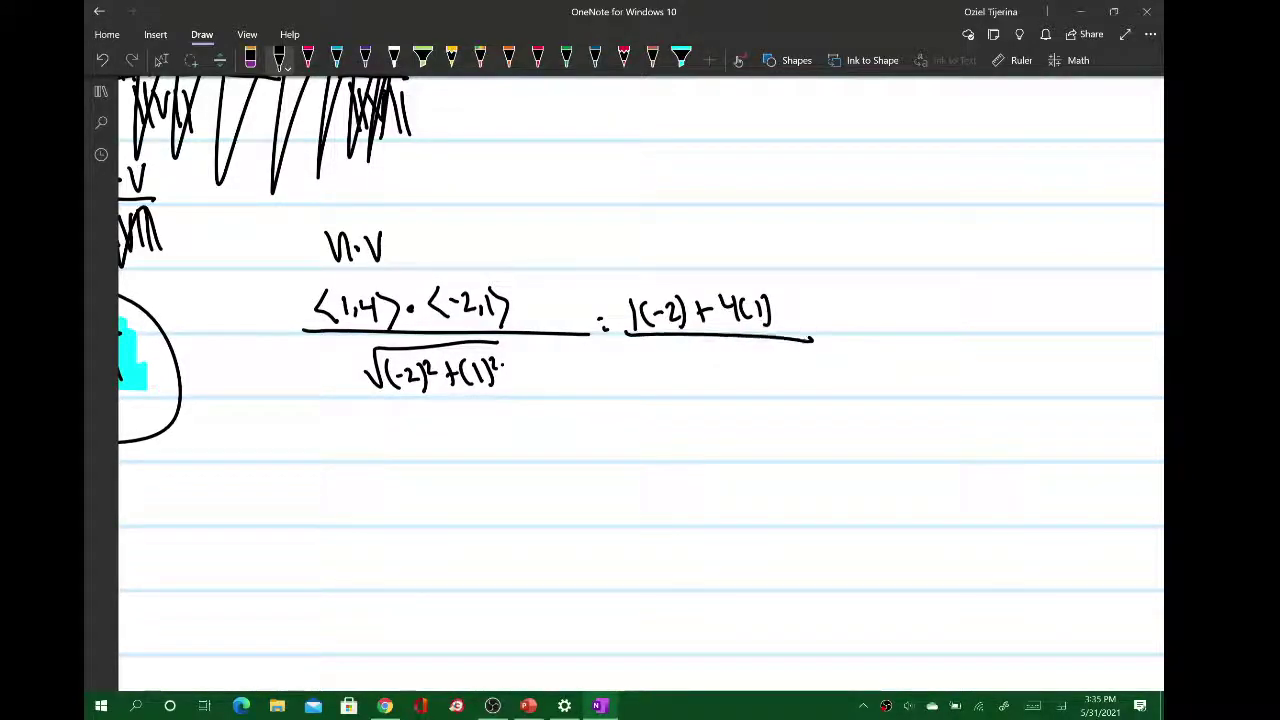
Write √(4+1) as the second fraction's denominator and continue the line with = (-2+4)/√5.
{"action": "left_click_drag", "start_coordinate": [670, 382], "coordinate": [765, 352]}
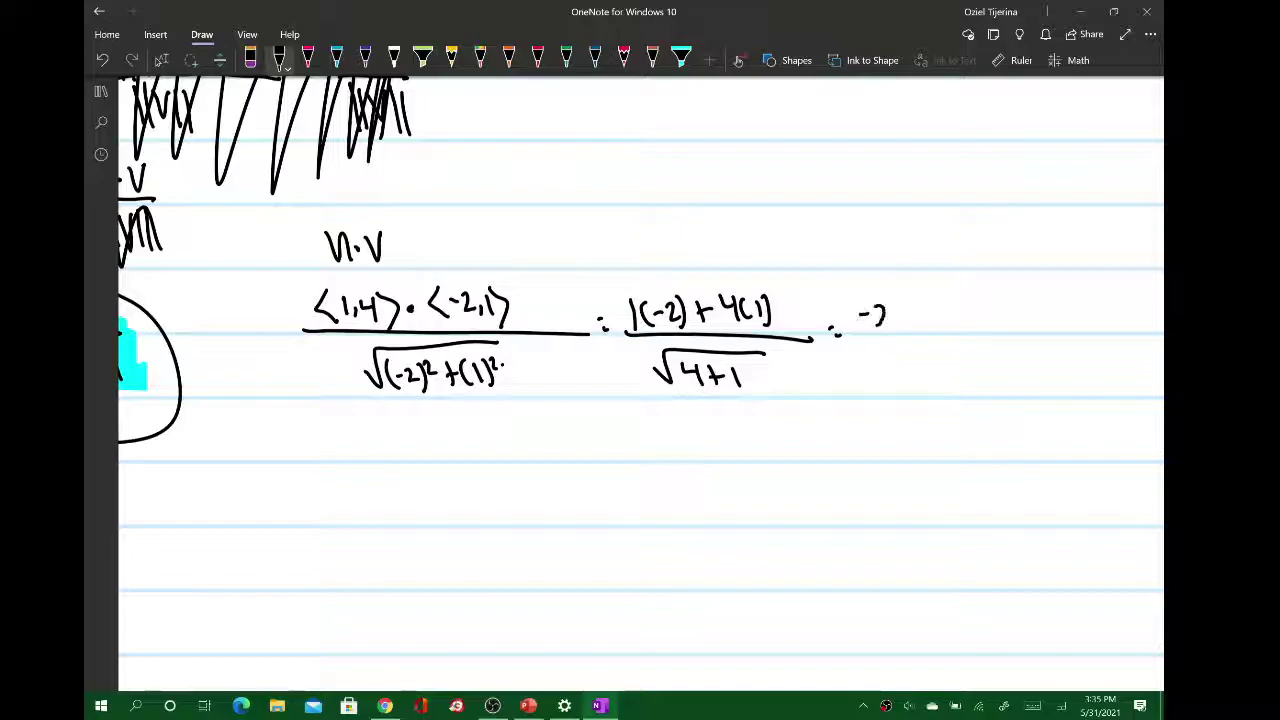
{"action": "left_click_drag", "start_coordinate": [876, 308], "coordinate": [888, 326]}
{"action": "left_click_drag", "start_coordinate": [890, 317], "coordinate": [906, 317]}
{"action": "mouse_move", "coordinate": [898, 308]}
{"action": "left_mouse_down"}
{"action": "mouse_move", "coordinate": [898, 327]}
{"action": "mouse_move", "coordinate": [922, 316]}
{"action": "left_mouse_up"}
{"action": "mouse_move", "coordinate": [920, 306]}
{"action": "left_mouse_down"}
{"action": "mouse_move", "coordinate": [938, 334]}
{"action": "mouse_move", "coordinate": [930, 344]}
{"action": "left_mouse_up"}
{"action": "left_click_drag", "start_coordinate": [916, 350], "coordinate": [915, 371]}
{"action": "left_click_drag", "start_coordinate": [917, 350], "coordinate": [929, 349]}
Write = 2/√5 after the (-2+4)/√5 fraction and circle this result.
{"action": "scroll", "coordinate": [640, 383], "scroll_direction": "left", "scroll_amount": 3}
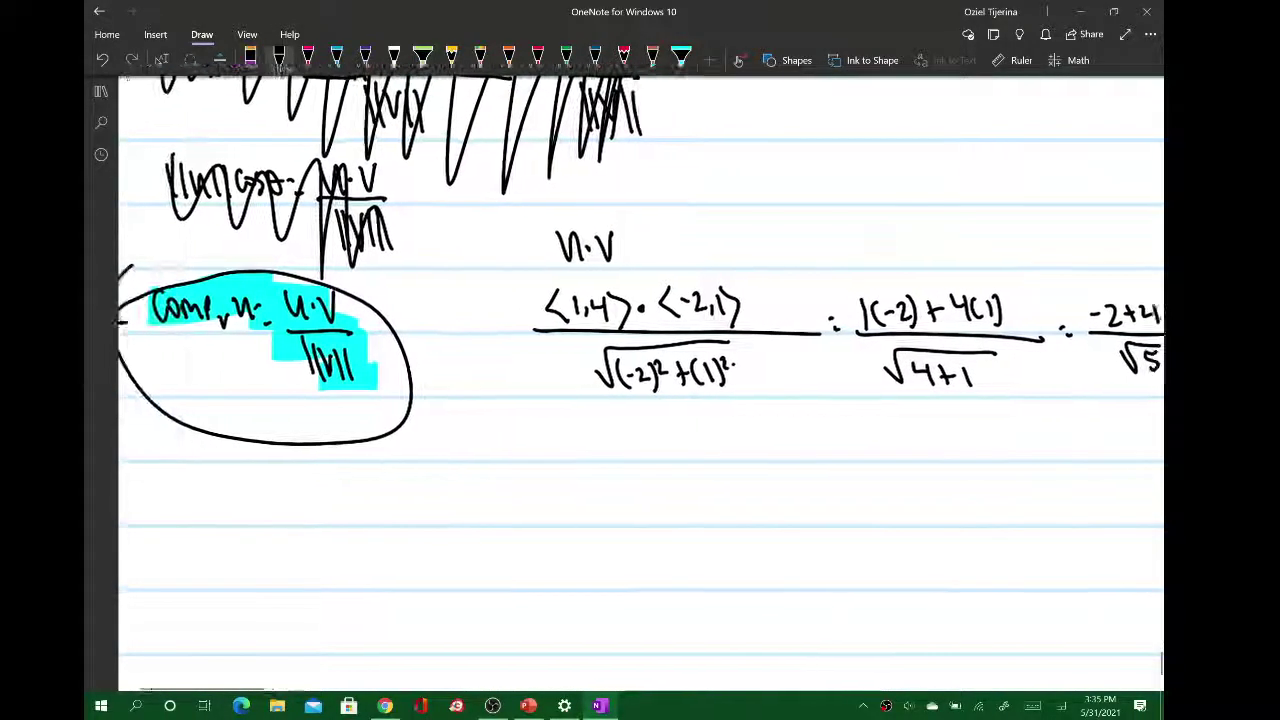
{"action": "scroll", "coordinate": [640, 260], "scroll_direction": "right", "scroll_amount": 10}
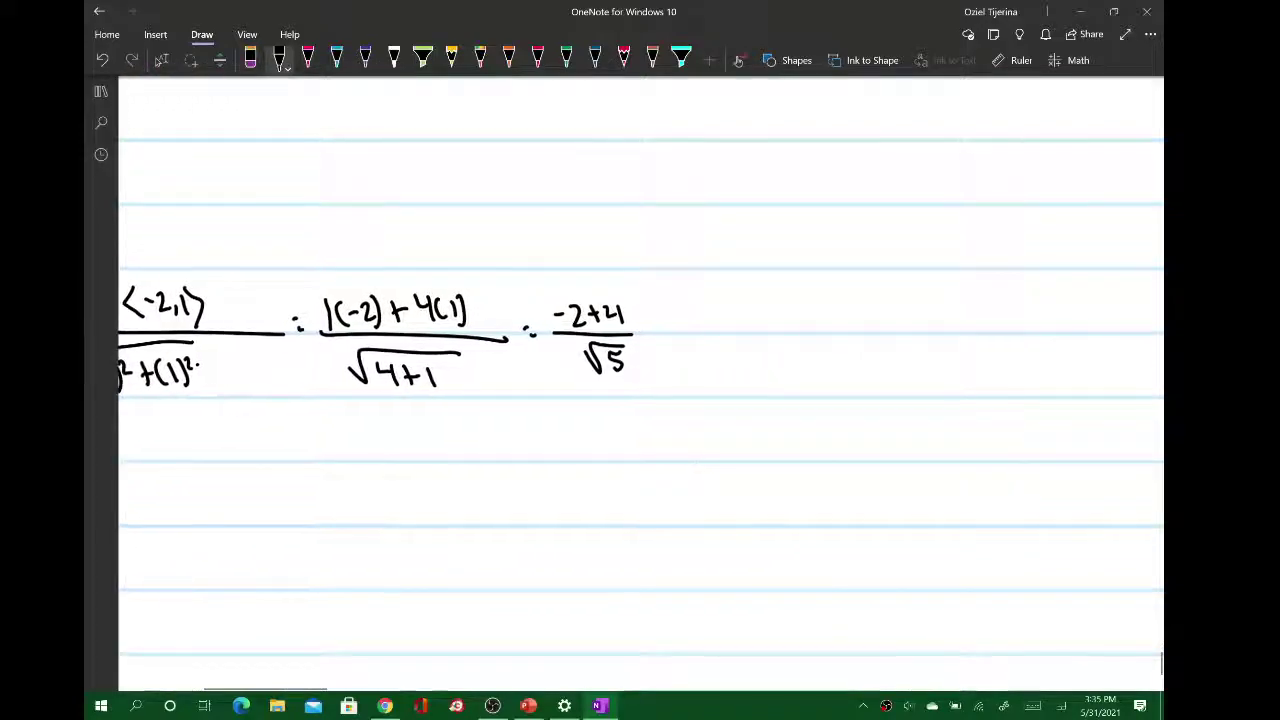
{"action": "left_click_drag", "start_coordinate": [649, 323], "coordinate": [659, 323]}
{"action": "left_click_drag", "start_coordinate": [651, 330], "coordinate": [717, 322]}
{"action": "left_click_drag", "start_coordinate": [686, 331], "coordinate": [738, 338]}
{"action": "left_click_drag", "start_coordinate": [732, 346], "coordinate": [722, 368]}
{"action": "mouse_move", "coordinate": [650, 292]}
{"action": "left_mouse_down"}
{"action": "mouse_move", "coordinate": [692, 264]}
{"action": "mouse_move", "coordinate": [681, 287]}
{"action": "left_mouse_up"}
Write the rationalized answer 2√5/5 in the empty space below the circled formula and circle it.
{"action": "scroll", "coordinate": [640, 380], "scroll_direction": "left", "scroll_amount": 3}
{"action": "scroll", "coordinate": [640, 380], "scroll_direction": "down", "scroll_amount": 2}
{"action": "scroll", "coordinate": [640, 380], "scroll_direction": "left", "scroll_amount": 5}
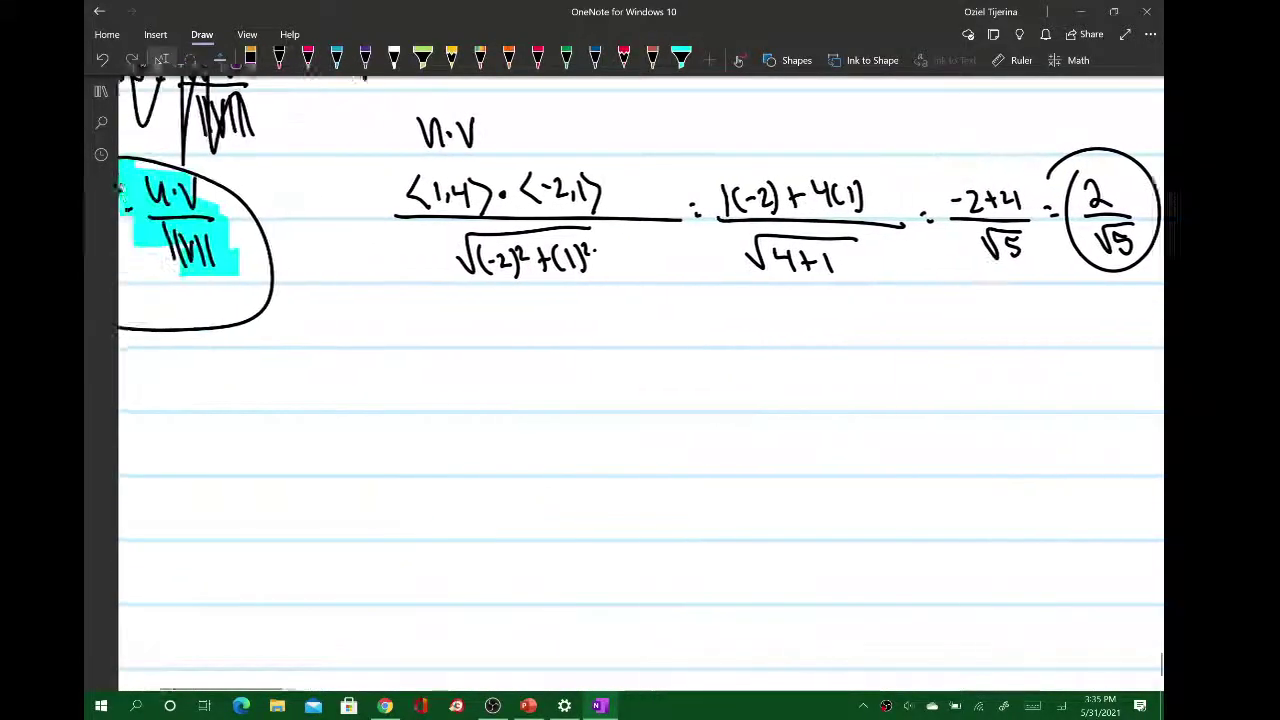
{"action": "scroll", "coordinate": [640, 380], "scroll_direction": "left", "scroll_amount": 3}
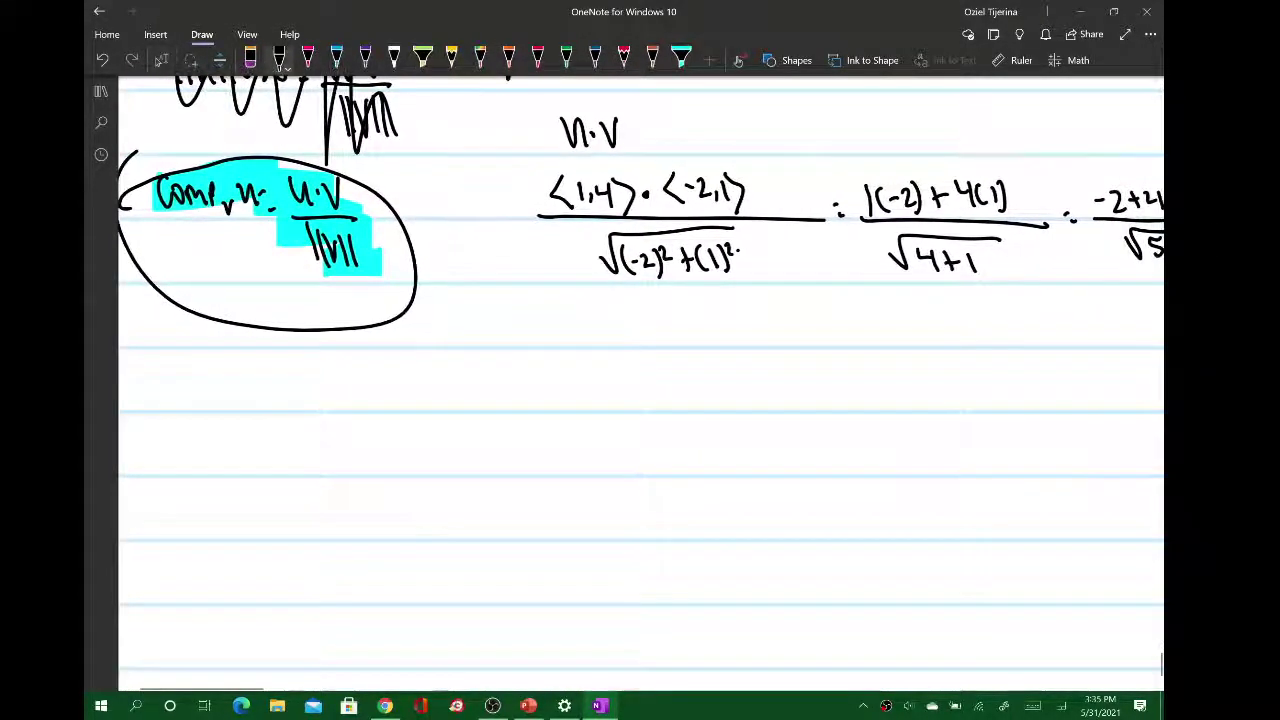
{"action": "mouse_move", "coordinate": [438, 372]}
{"action": "left_mouse_down"}
{"action": "mouse_move", "coordinate": [458, 400]}
{"action": "mouse_move", "coordinate": [480, 366]}
{"action": "mouse_move", "coordinate": [486, 400]}
{"action": "left_mouse_up"}
{"action": "mouse_move", "coordinate": [438, 404]}
{"action": "left_mouse_down"}
{"action": "mouse_move", "coordinate": [504, 404]}
{"action": "mouse_move", "coordinate": [478, 440]}
{"action": "mouse_move", "coordinate": [493, 467]}
{"action": "mouse_move", "coordinate": [416, 368]}
{"action": "left_mouse_up"}
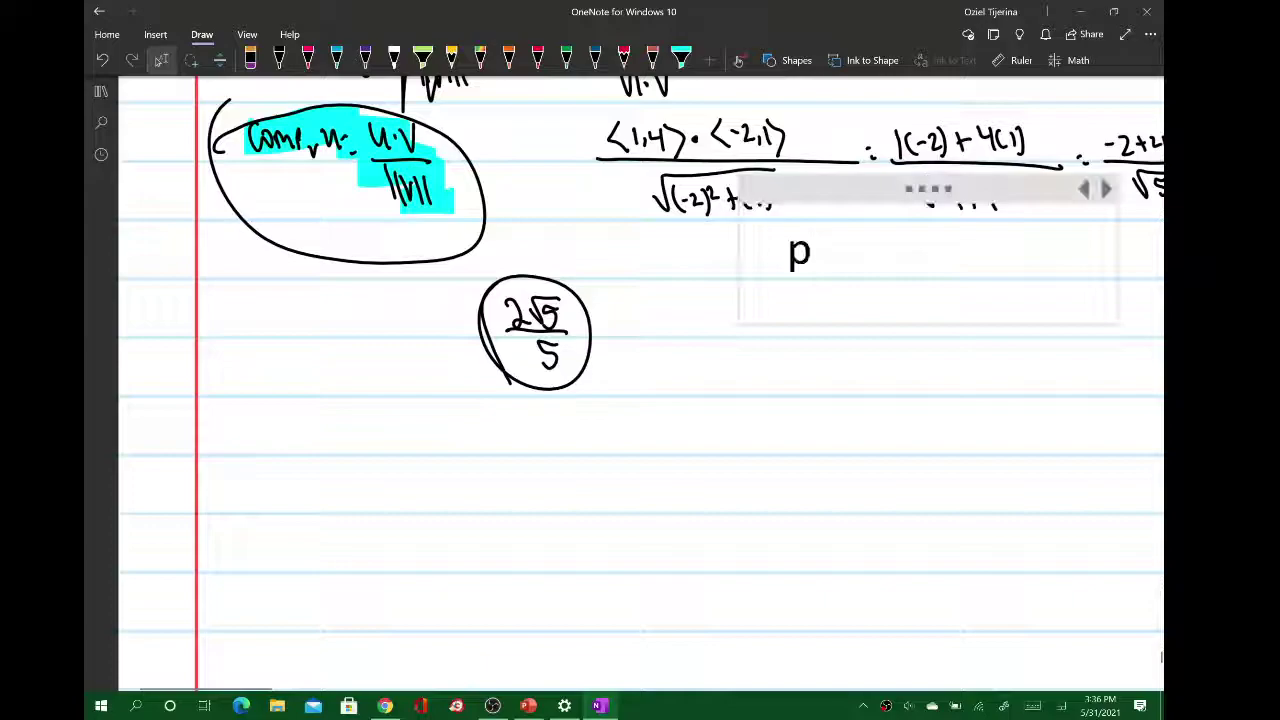
Undo the circle around 2√5/5 and draw a rectangular box around the answer instead.
{"action": "key", "text": "BackSpace"}
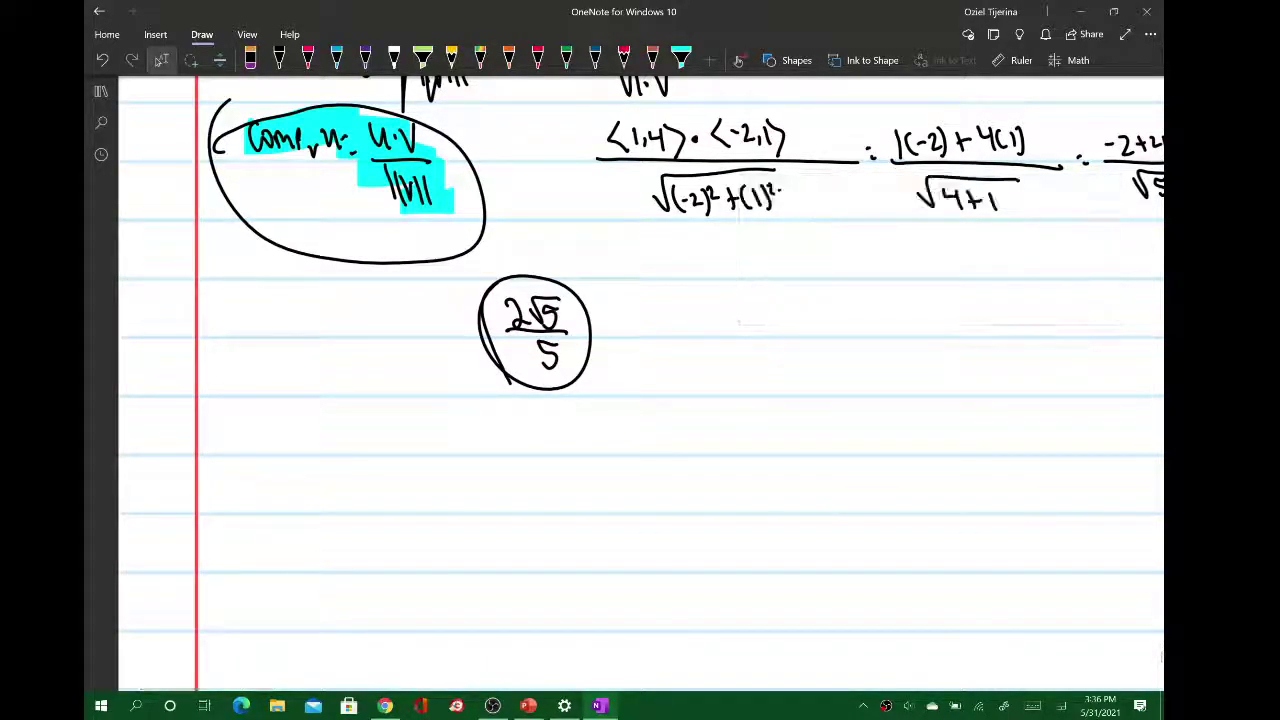
{"action": "left_click", "coordinate": [279, 60]}
{"action": "scroll", "coordinate": [640, 380], "scroll_direction": "up", "scroll_amount": 2}
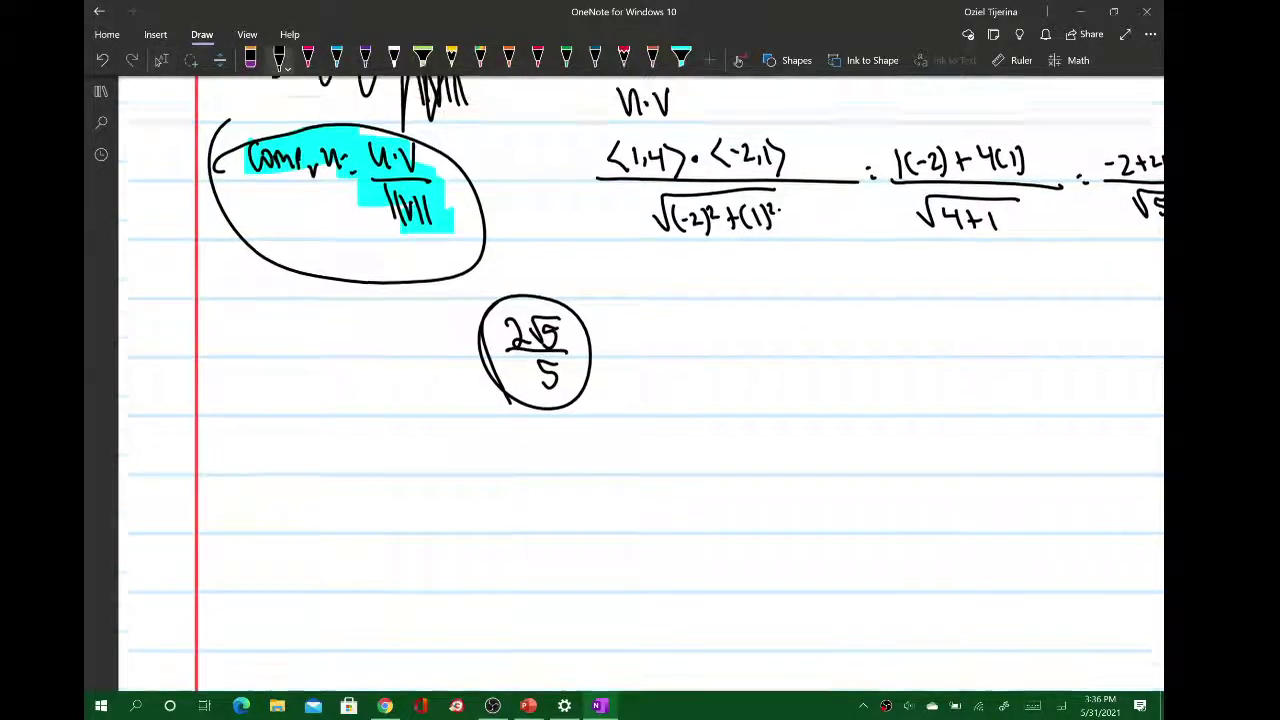
{"action": "scroll", "coordinate": [640, 380], "scroll_direction": "down", "scroll_amount": 2}
{"action": "scroll", "coordinate": [640, 380], "scroll_direction": "down", "scroll_amount": 3}
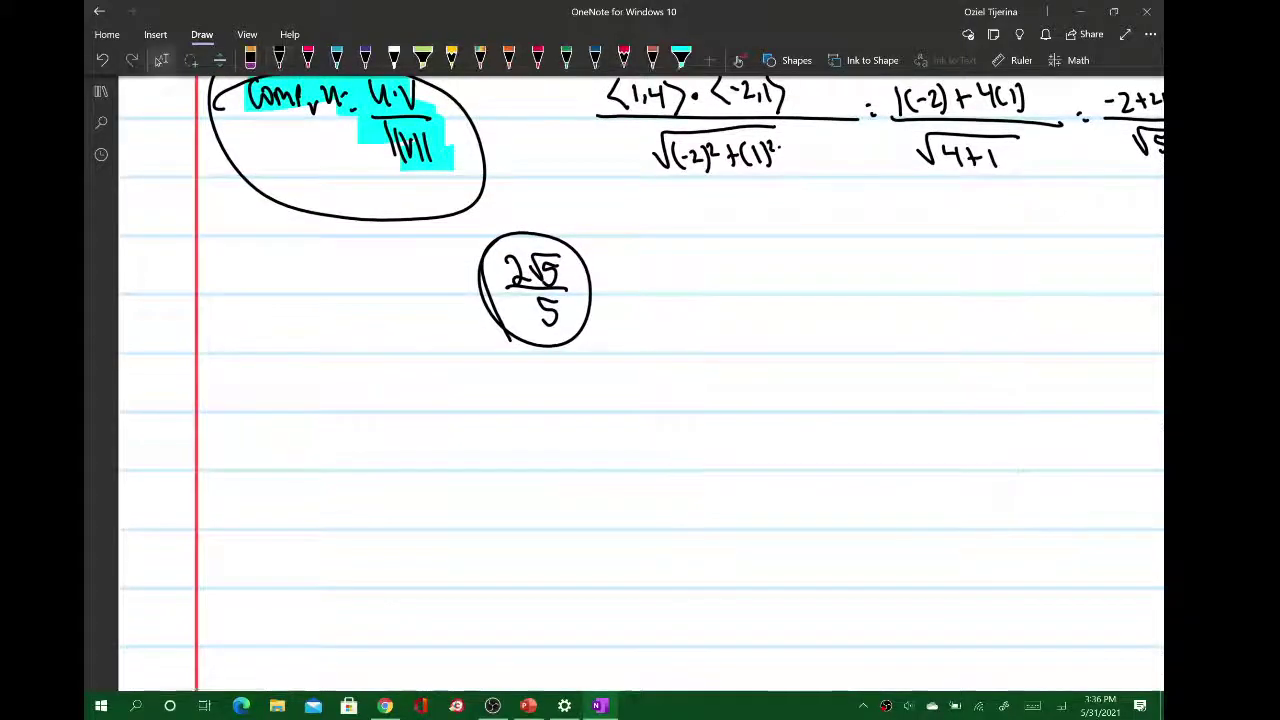
{"action": "key", "text": "ctrl+z"}
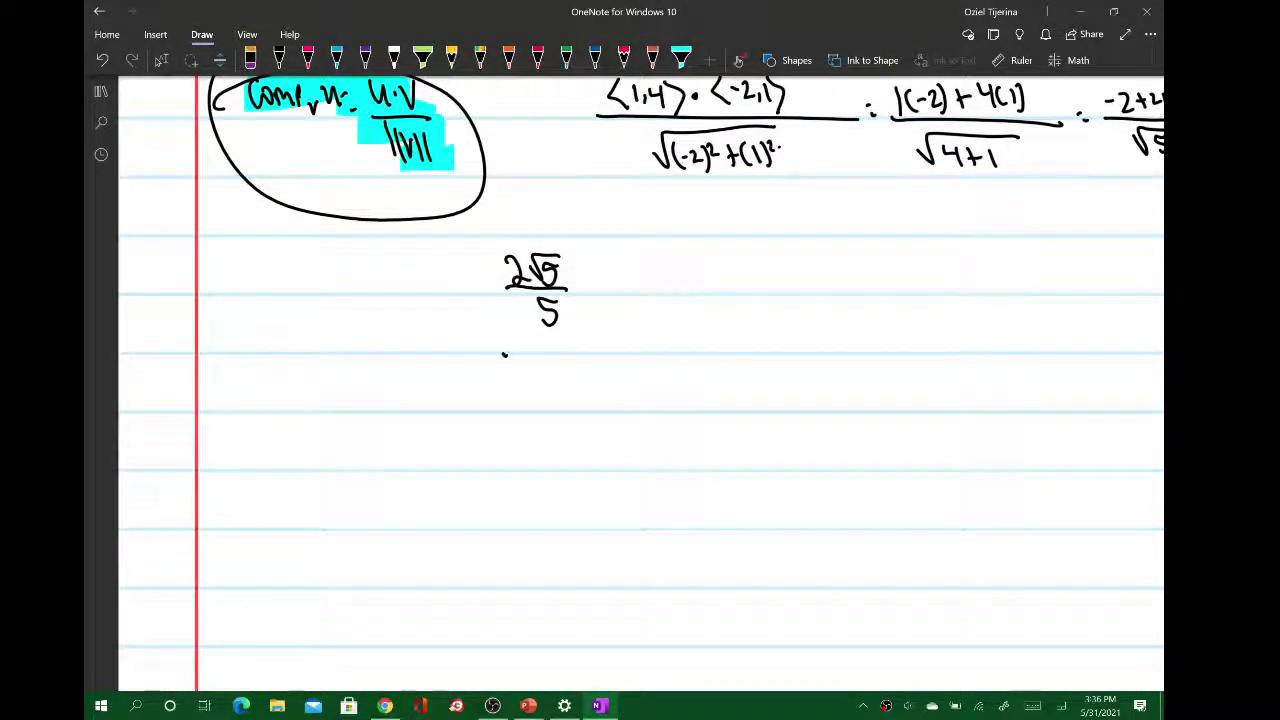
{"action": "mouse_move", "coordinate": [504, 353]}
{"action": "left_mouse_down"}
{"action": "mouse_move", "coordinate": [586, 232]}
{"action": "mouse_move", "coordinate": [503, 352]}
{"action": "left_mouse_up"}
Review the full worked solution from the problem statement down to the boxed answer.
{"action": "scroll", "coordinate": [640, 380], "scroll_direction": "up", "scroll_amount": 10}
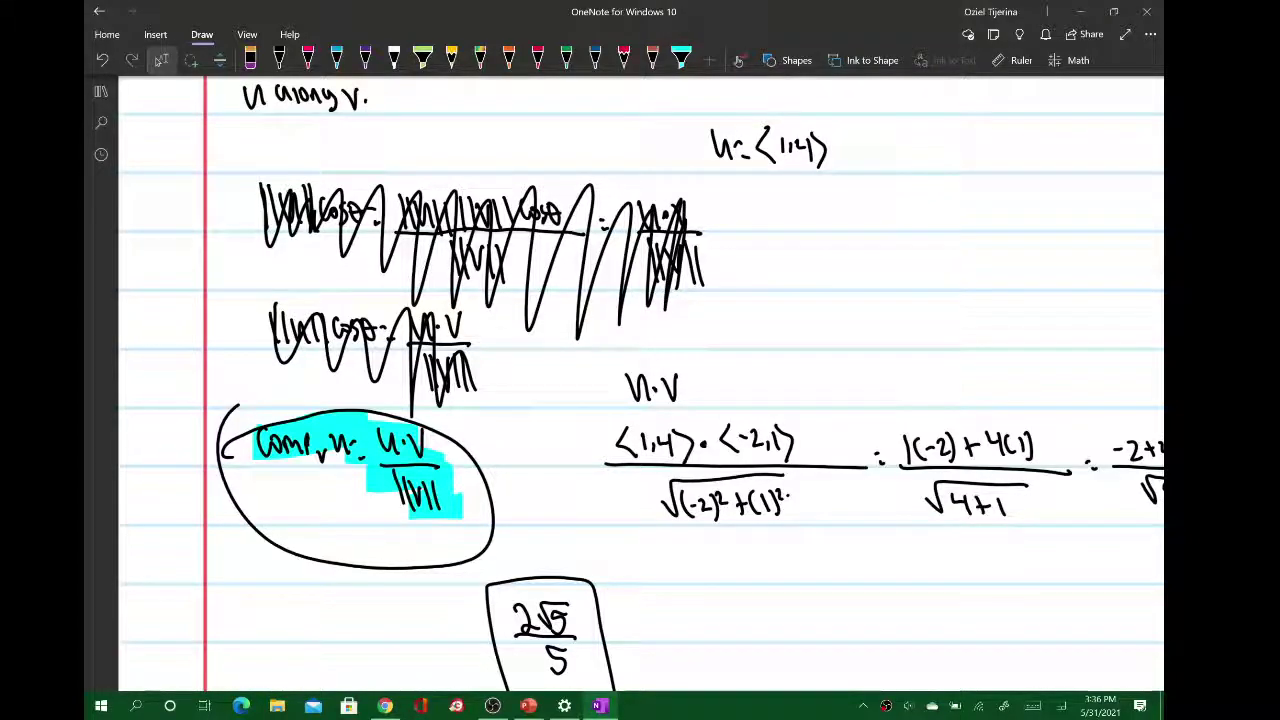
{"action": "scroll", "coordinate": [640, 380], "scroll_direction": "up", "scroll_amount": 3}
{"action": "scroll", "coordinate": [400, 340], "scroll_direction": "down", "scroll_amount": 2}
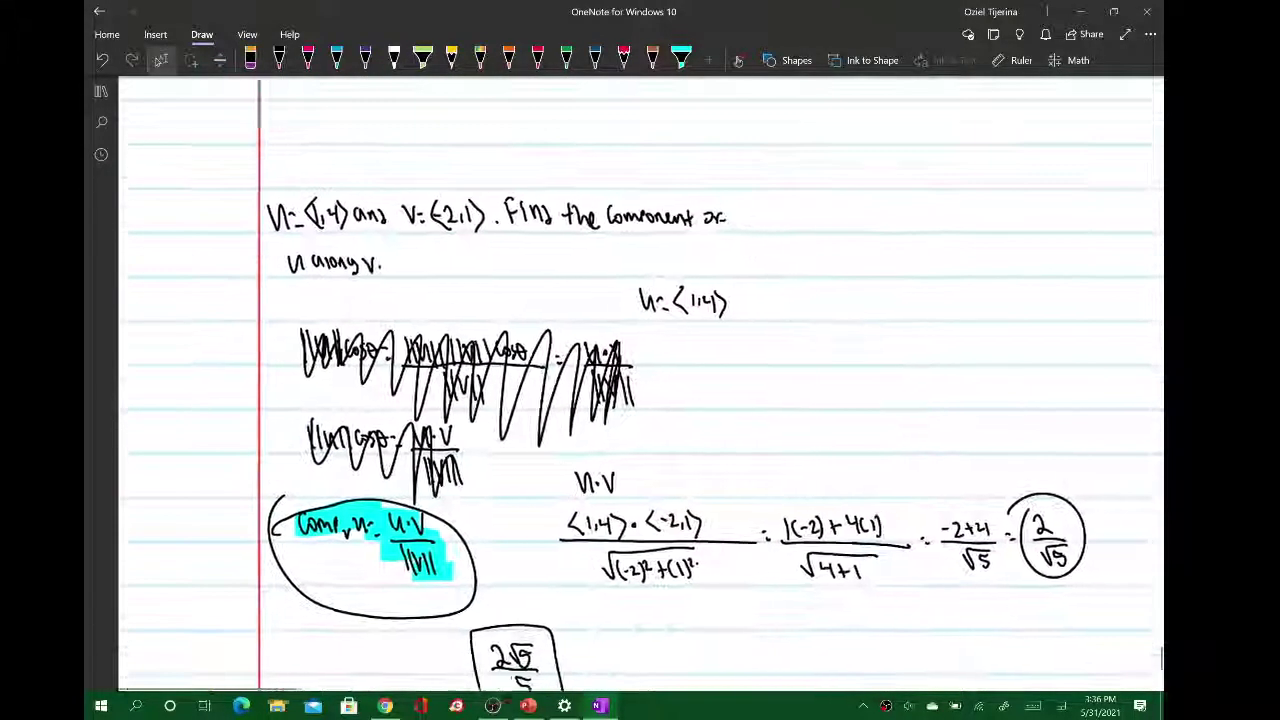
{"action": "scroll", "coordinate": [640, 380], "scroll_direction": "down", "scroll_amount": 3}
{"action": "scroll", "coordinate": [640, 380], "scroll_direction": "down", "scroll_amount": 1}
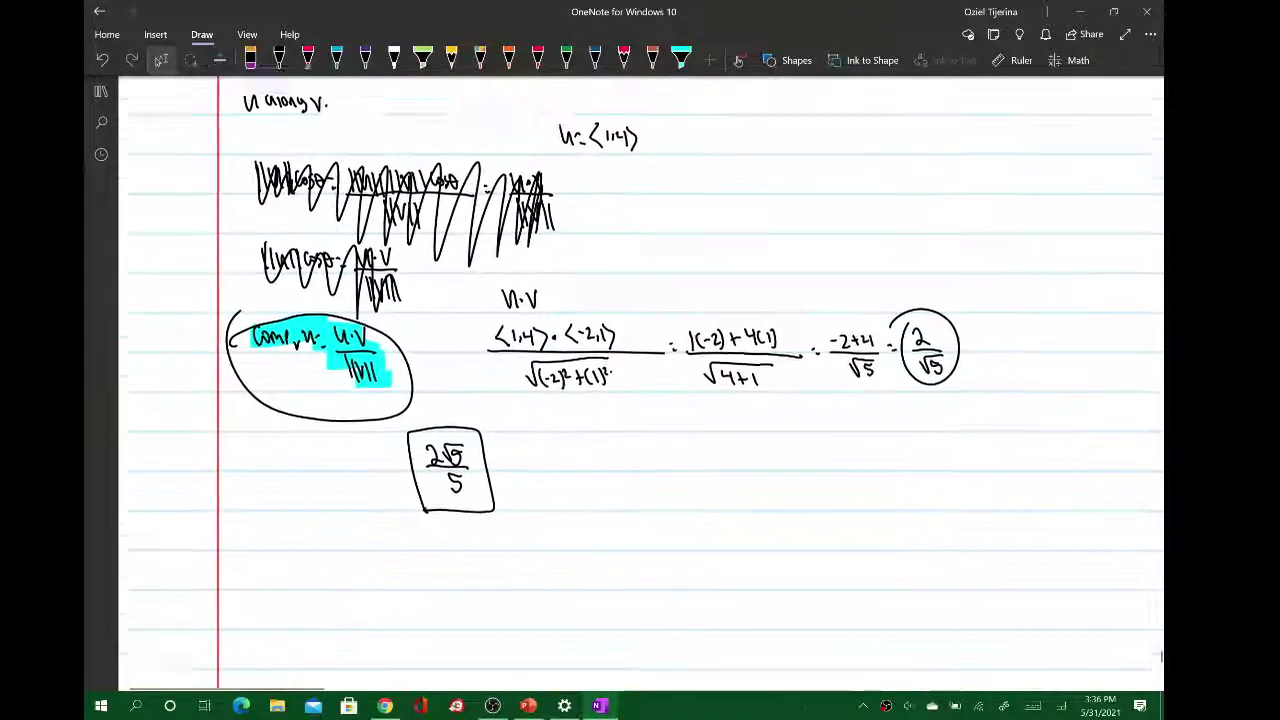
{"action": "scroll", "coordinate": [640, 380], "scroll_direction": "up", "scroll_amount": 4}
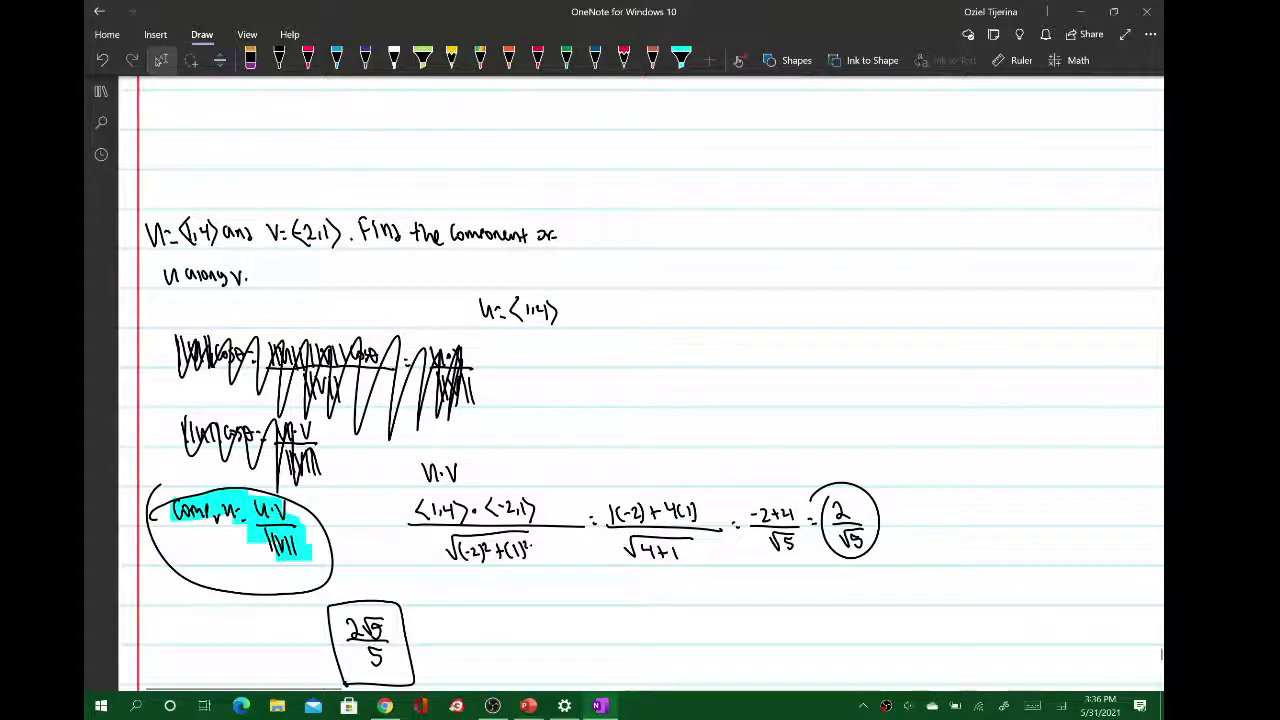
{"action": "scroll", "coordinate": [640, 384], "scroll_direction": "down", "scroll_amount": 1}
{"action": "scroll", "coordinate": [640, 384], "scroll_direction": "up", "scroll_amount": 1}
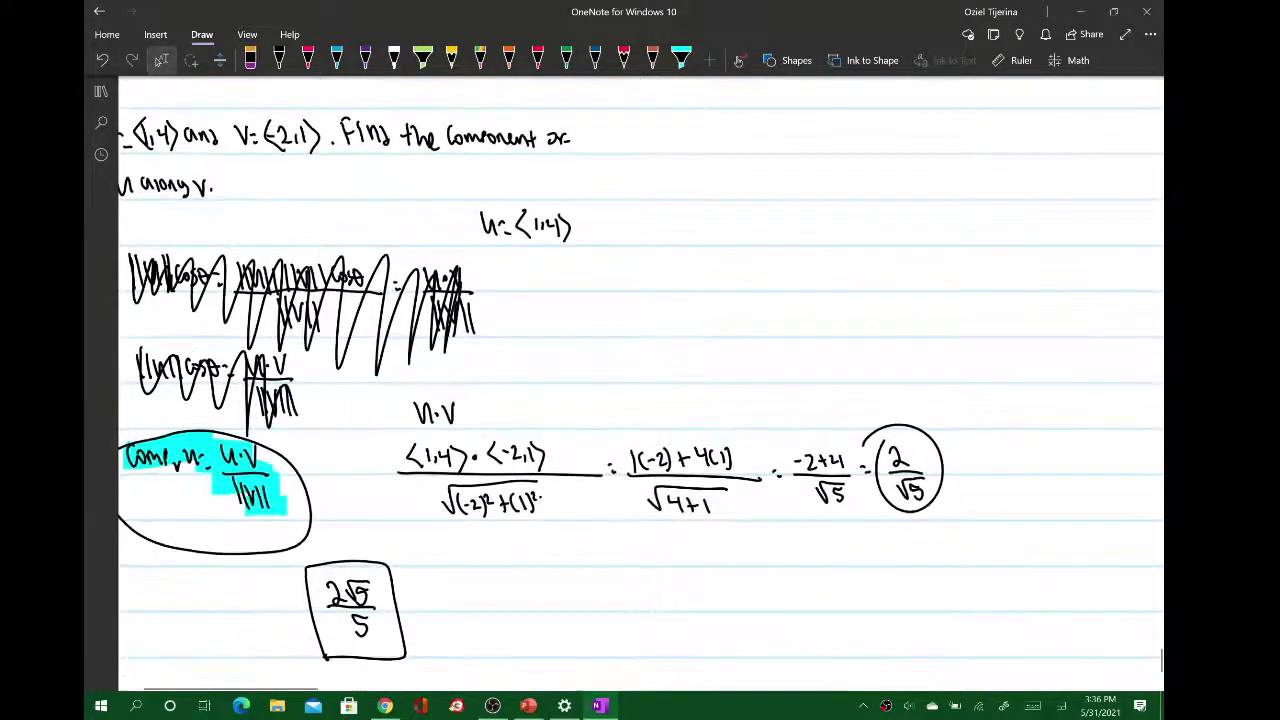
{"action": "scroll", "coordinate": [640, 380], "scroll_direction": "down", "scroll_amount": 1}
{"action": "scroll", "coordinate": [640, 380], "scroll_direction": "left", "scroll_amount": 1}
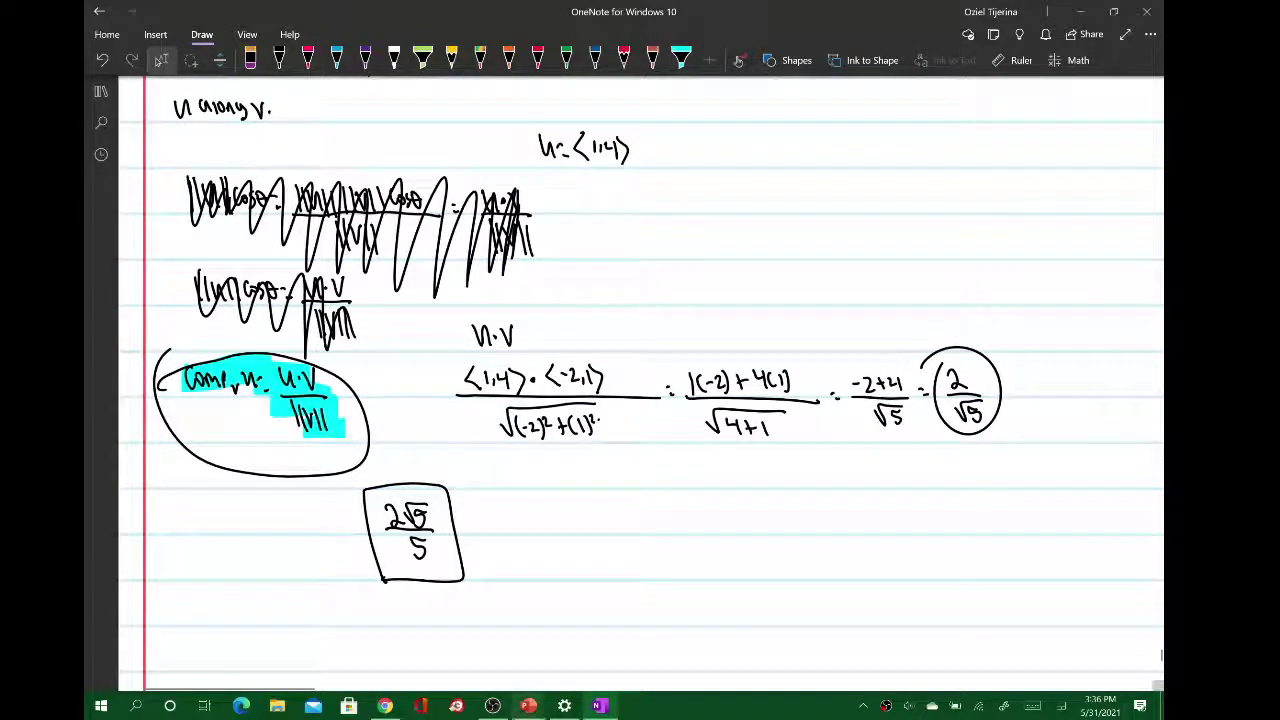